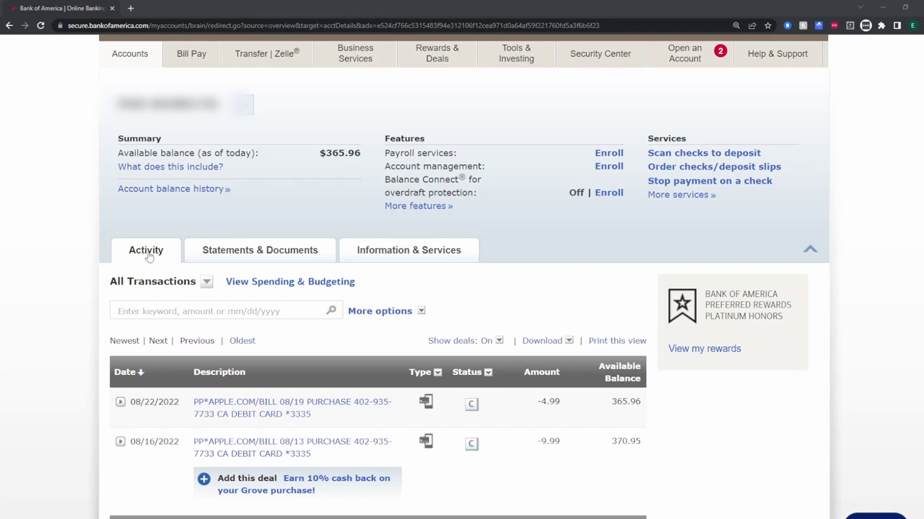
- Open the Download panel above the Bank of America transactions list
{"action": "left_click", "coordinate": [542, 341]}
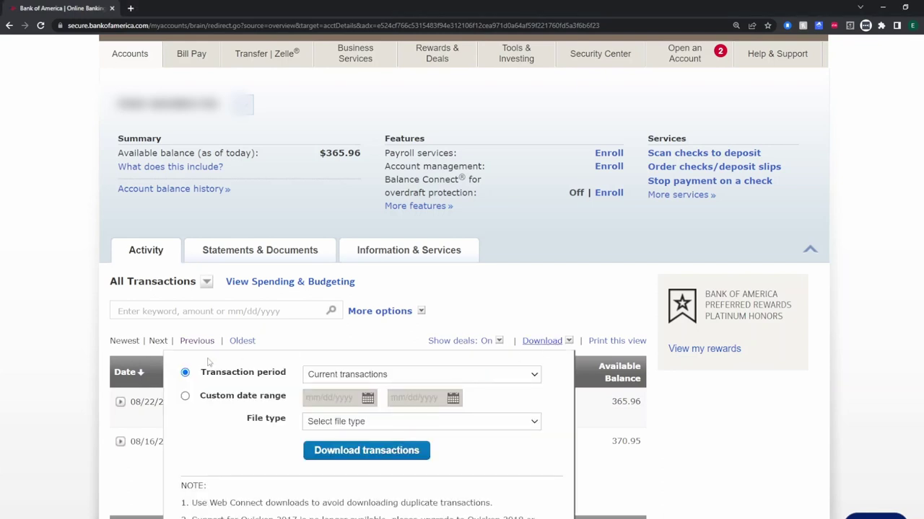
- Download transactions from 01/01/2021 to 12/31/2021 as a Microsoft Excel Format file
{"action": "left_click", "coordinate": [187, 397]}
{"action": "left_click", "coordinate": [340, 399]}
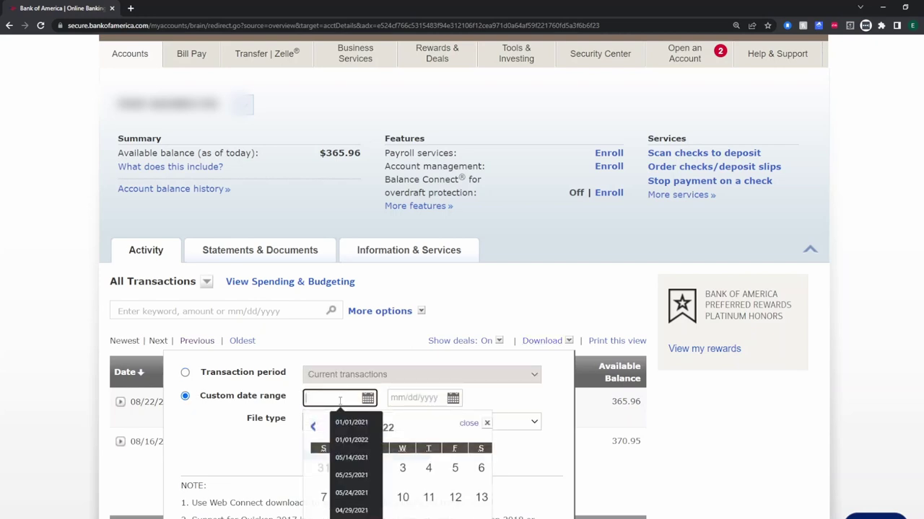
{"action": "left_click", "coordinate": [351, 422]}
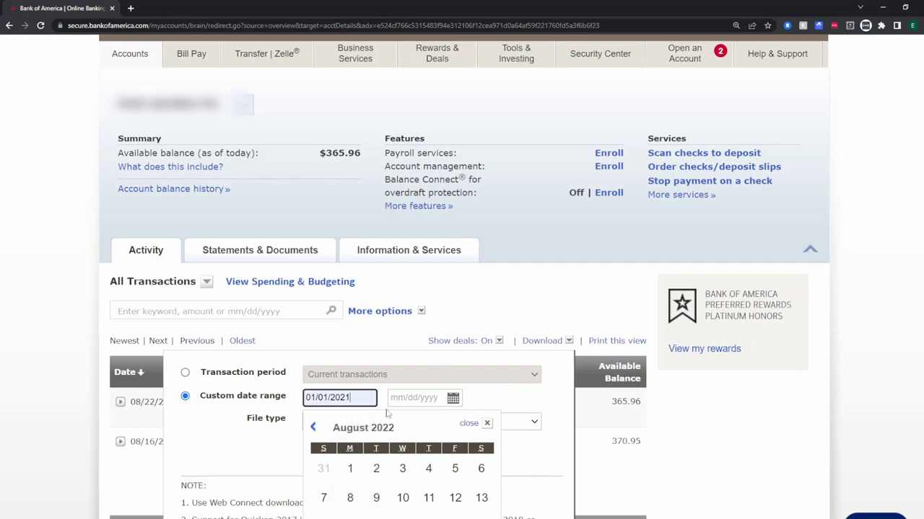
{"action": "left_click", "coordinate": [418, 401]}
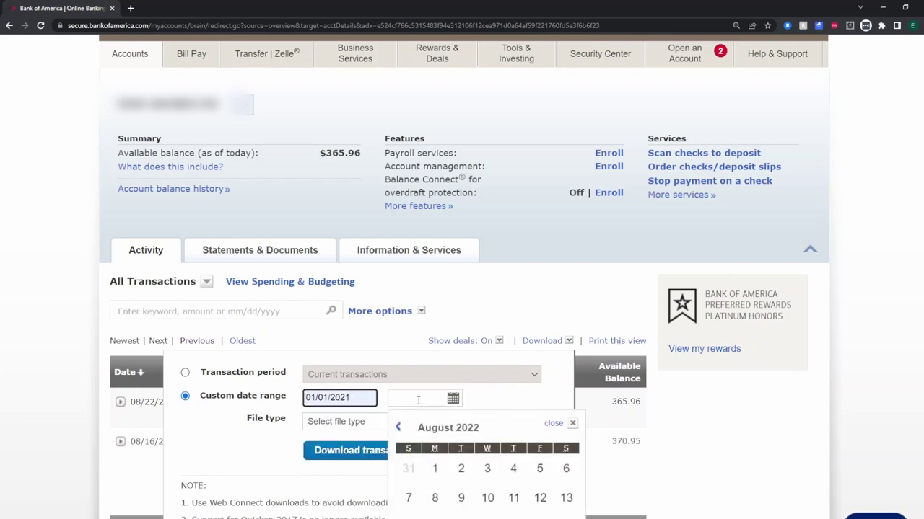
{"action": "left_click", "coordinate": [418, 401]}
{"action": "type", "text": "12"}
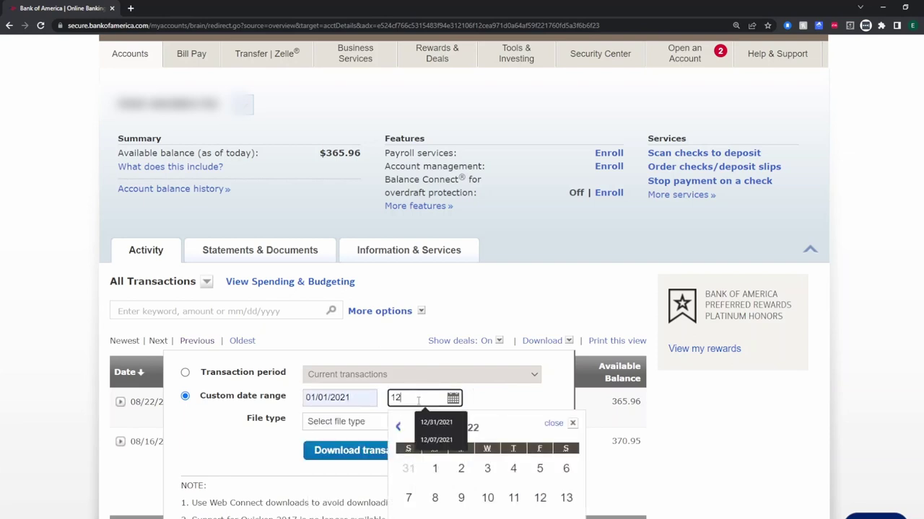
{"action": "type", "text": "/31/2021"}
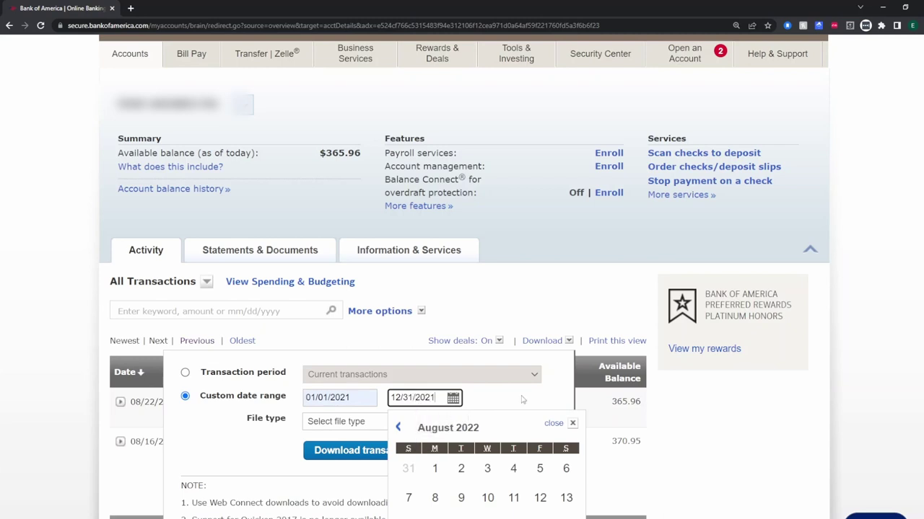
{"action": "left_click", "coordinate": [524, 400]}
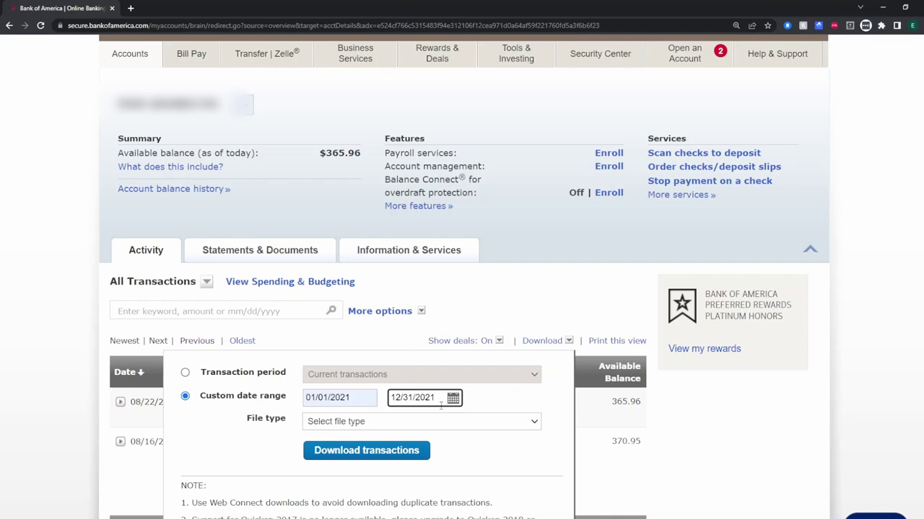
{"action": "left_click", "coordinate": [363, 426]}
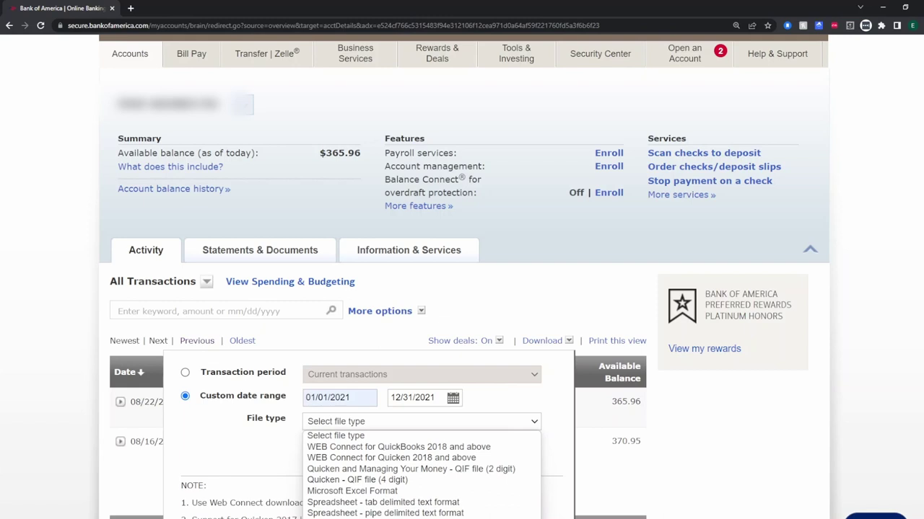
{"action": "left_click", "coordinate": [380, 492]}
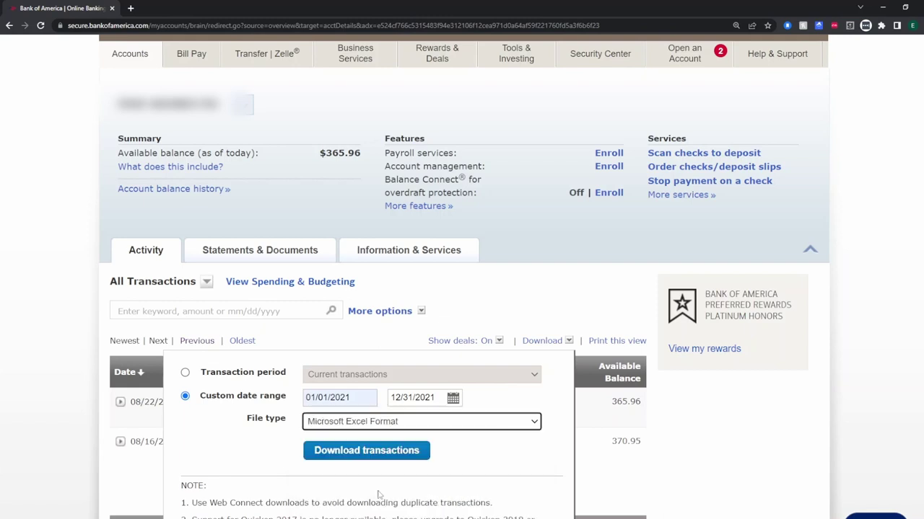
{"action": "left_click", "coordinate": [361, 452]}
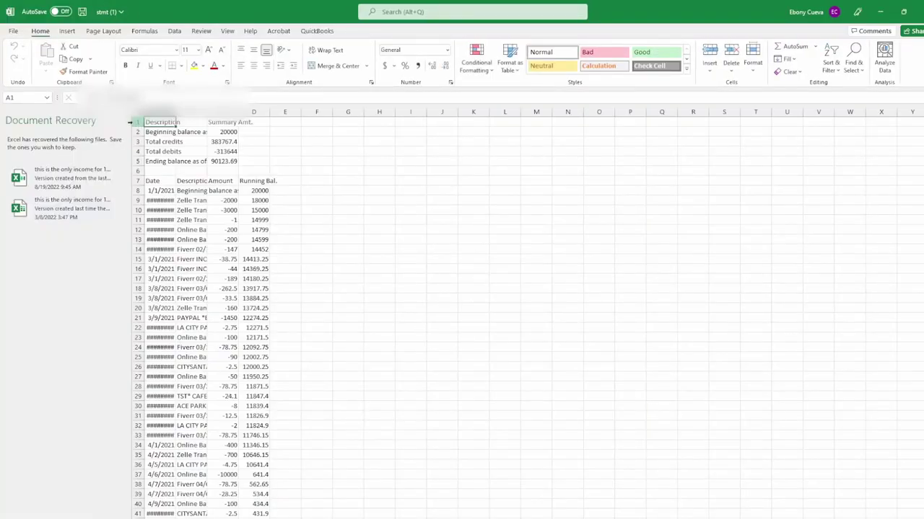
- Discard the recovered documents and save the stmt (1) workbook
{"action": "left_click", "coordinate": [102, 479]}
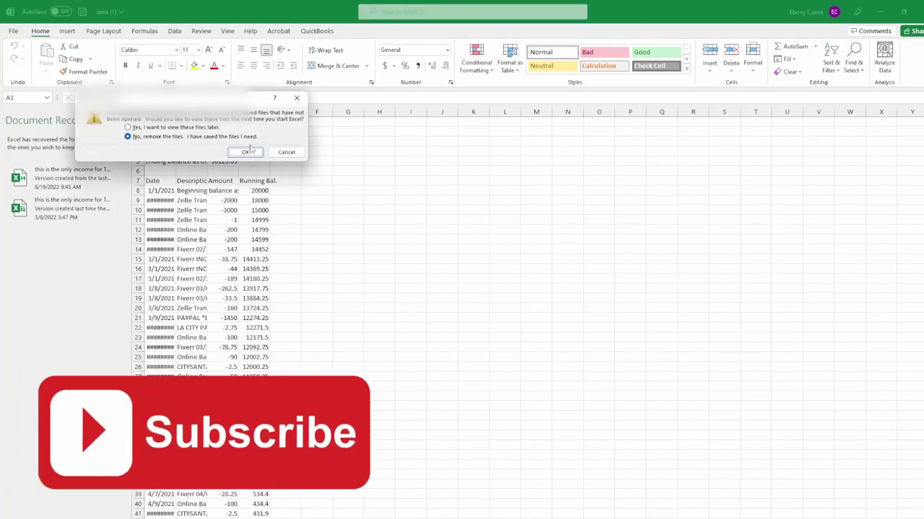
{"action": "left_click", "coordinate": [246, 151]}
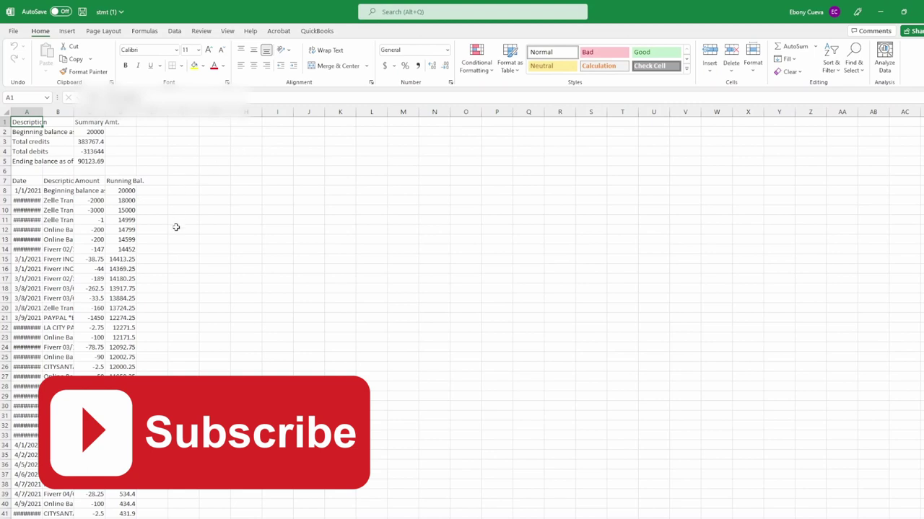
{"action": "left_click", "coordinate": [13, 30]}
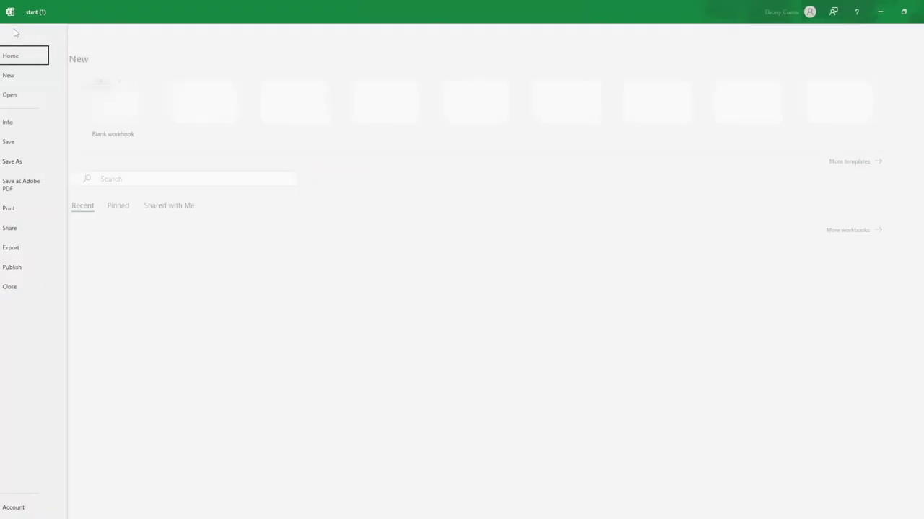
{"action": "left_click", "coordinate": [26, 143]}
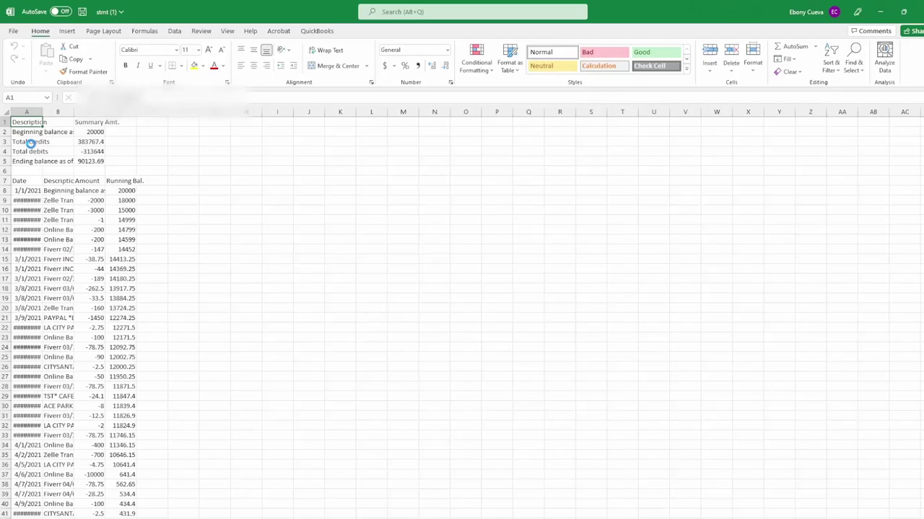
{"action": "left_click", "coordinate": [13, 32]}
{"action": "left_click", "coordinate": [23, 142]}
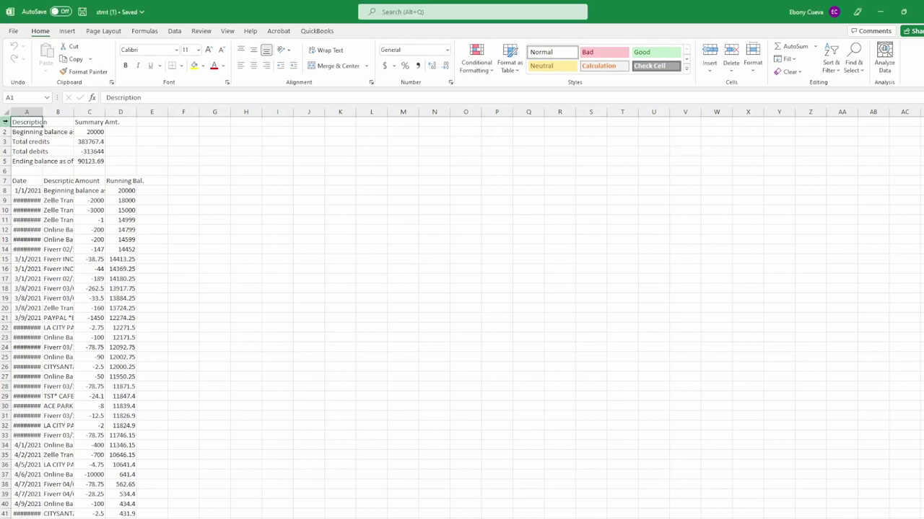
- Delete summary rows 1–6 and widen column A so full dates display
{"action": "left_click_drag", "start_coordinate": [5, 122], "coordinate": [5, 171]}
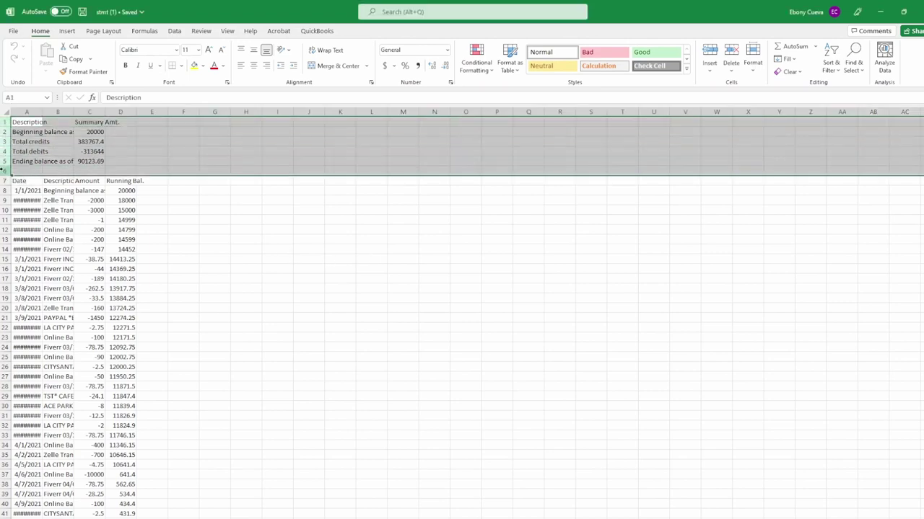
{"action": "right_click", "coordinate": [34, 144]}
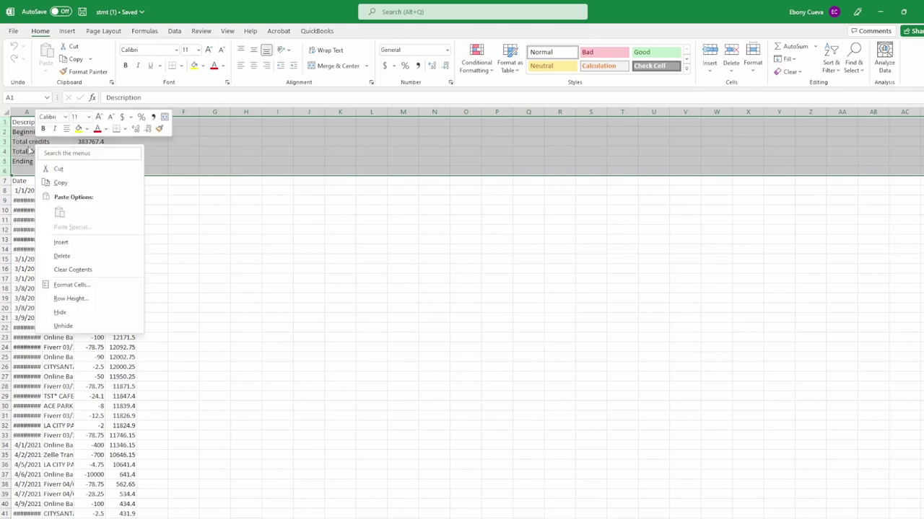
{"action": "left_click", "coordinate": [62, 256]}
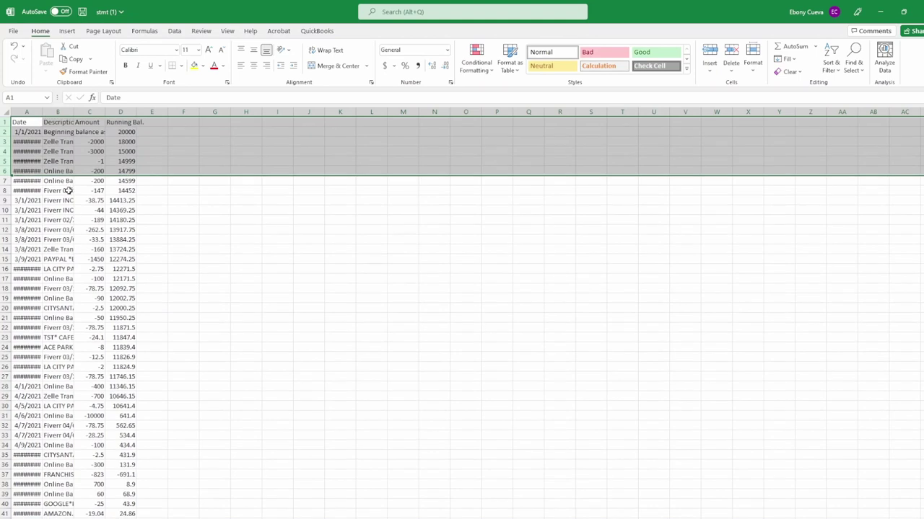
{"action": "left_click", "coordinate": [34, 111]}
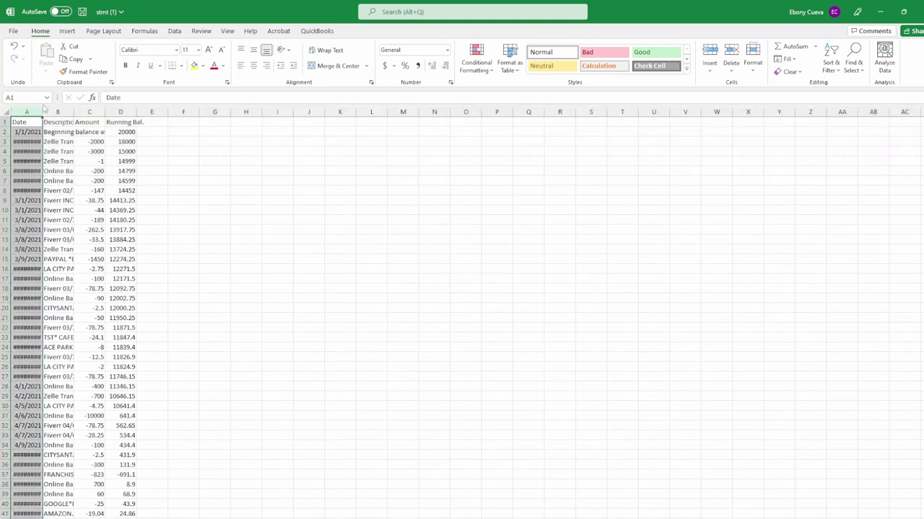
{"action": "left_click_drag", "start_coordinate": [42, 107], "coordinate": [86, 112]}
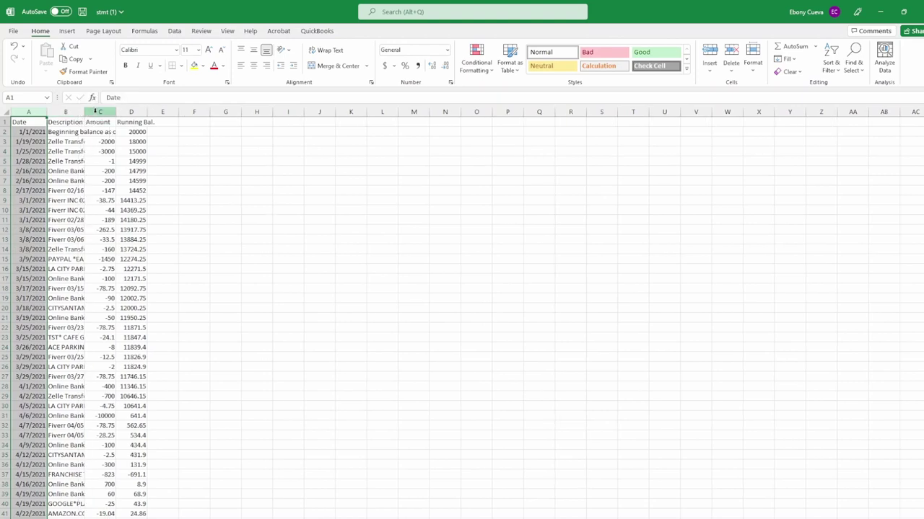
- Delete the Running Bal. column from the sheet
{"action": "left_click", "coordinate": [347, 220]}
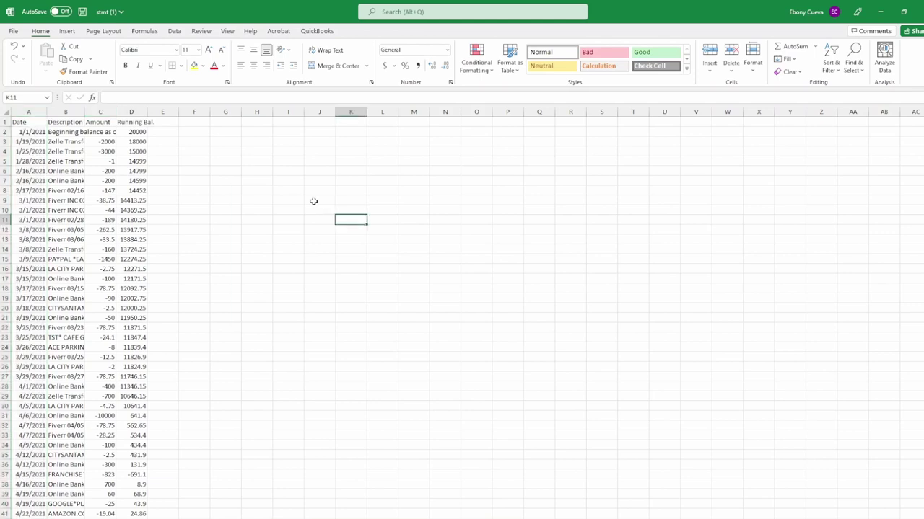
{"action": "left_click", "coordinate": [63, 131]}
{"action": "left_click_drag", "start_coordinate": [115, 112], "coordinate": [176, 113]}
{"action": "left_click", "coordinate": [150, 112]}
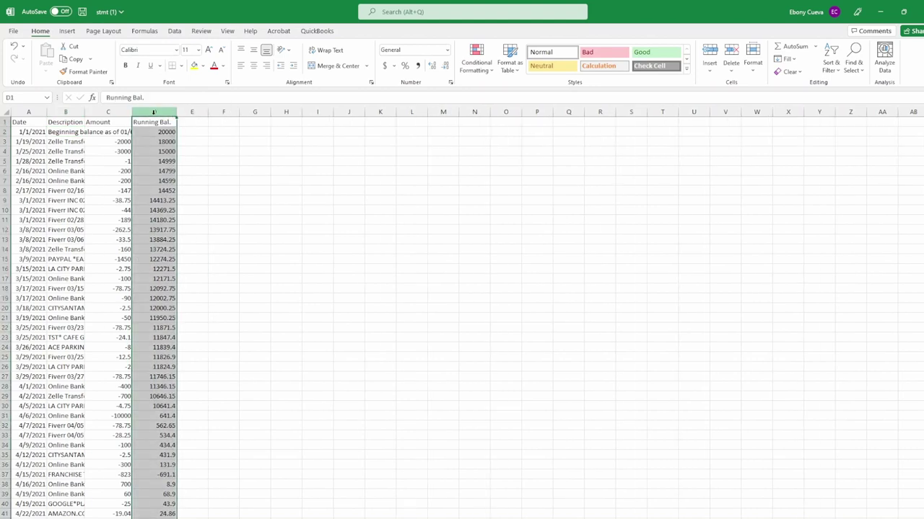
{"action": "right_click", "coordinate": [158, 113]}
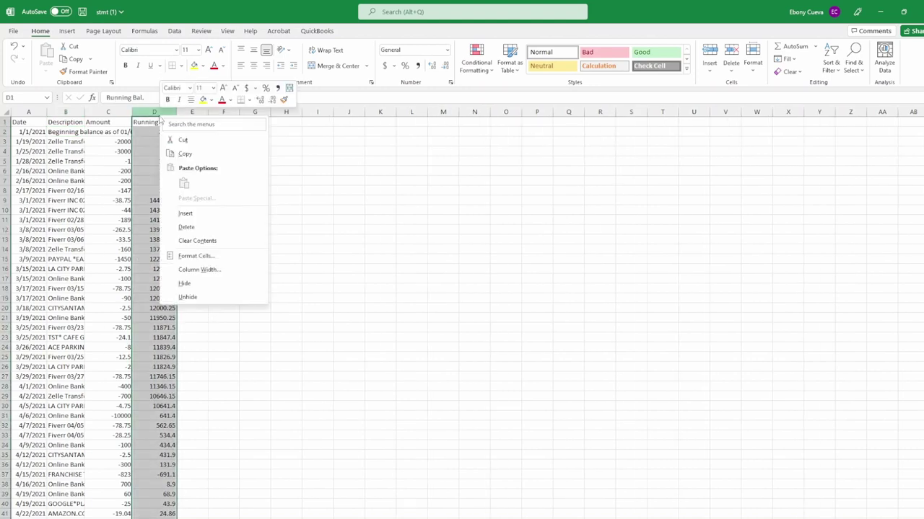
{"action": "left_click", "coordinate": [182, 225]}
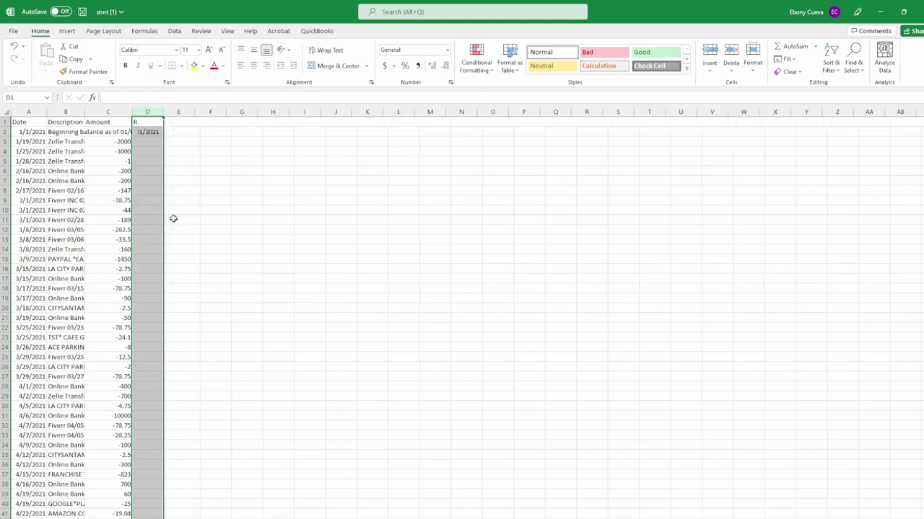
- Delete the beginning balance row 2 so transactions start with the Zelle transfer
{"action": "left_click", "coordinate": [56, 134]}
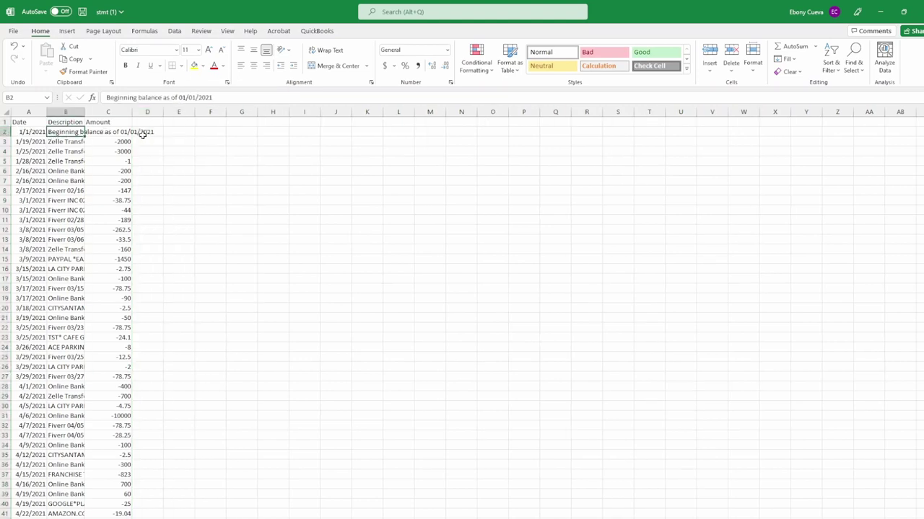
{"action": "left_click", "coordinate": [4, 132]}
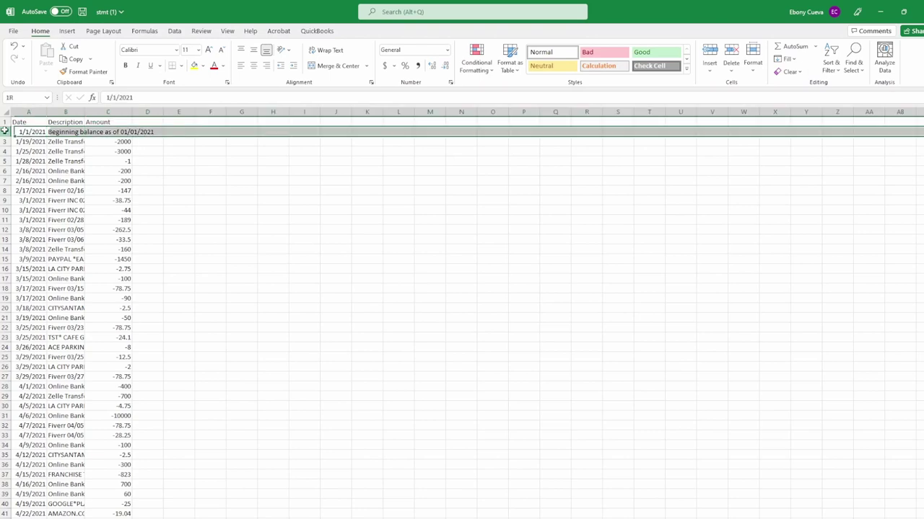
{"action": "right_click", "coordinate": [6, 133]}
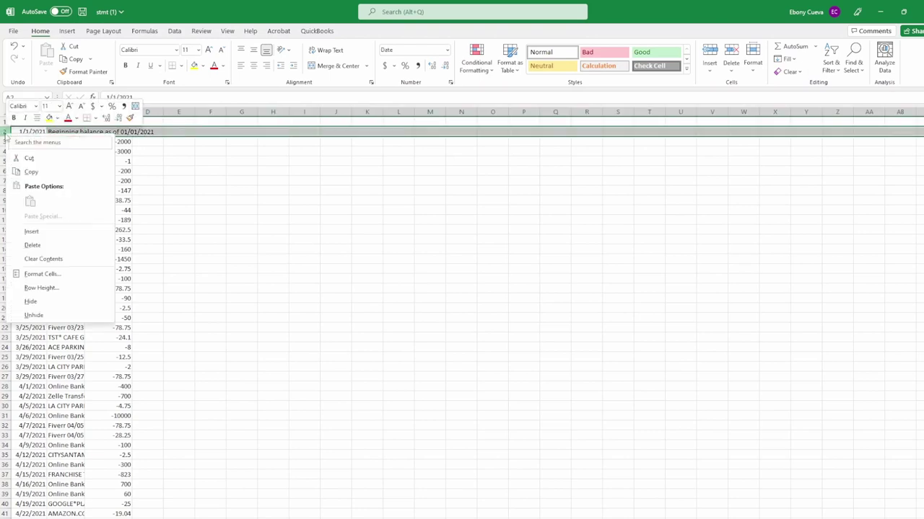
{"action": "left_click", "coordinate": [43, 245]}
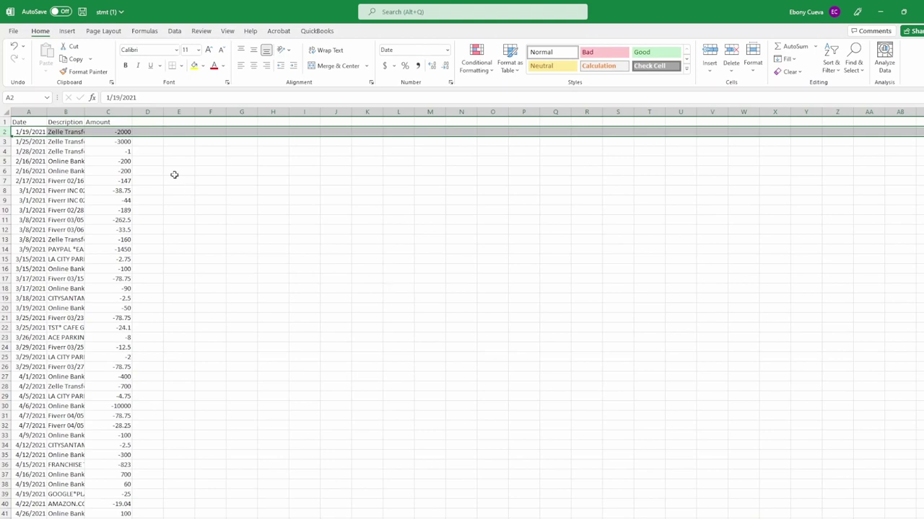
- Format column C as Accounting, add a 'Category' heading in D1, and widen column B
{"action": "left_click", "coordinate": [114, 109]}
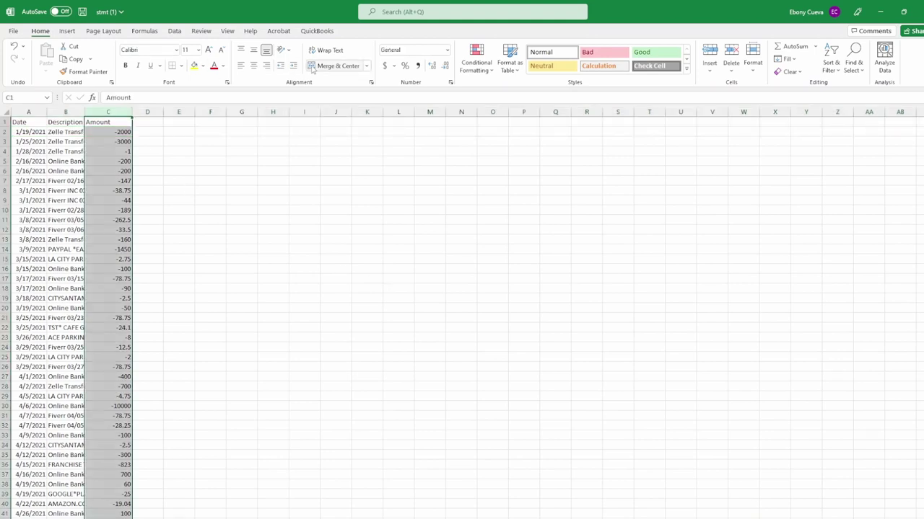
{"action": "left_click", "coordinate": [384, 66]}
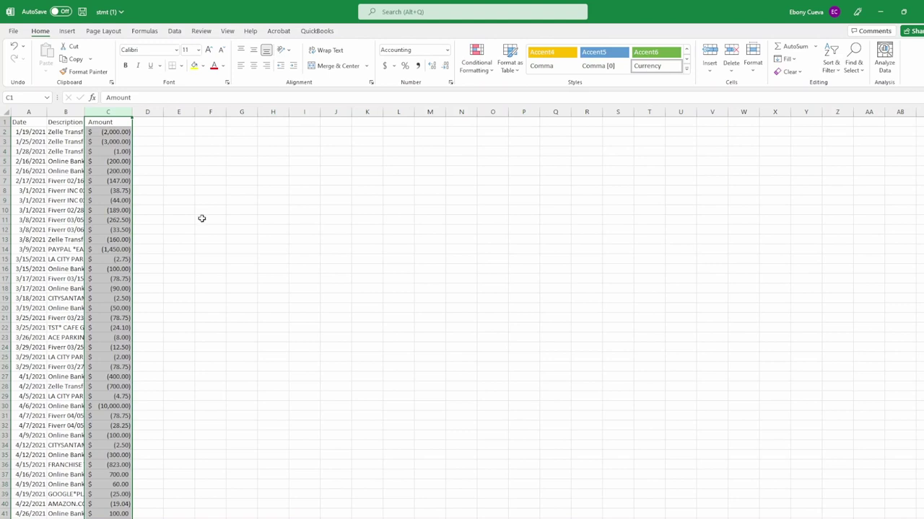
{"action": "left_click", "coordinate": [146, 124]}
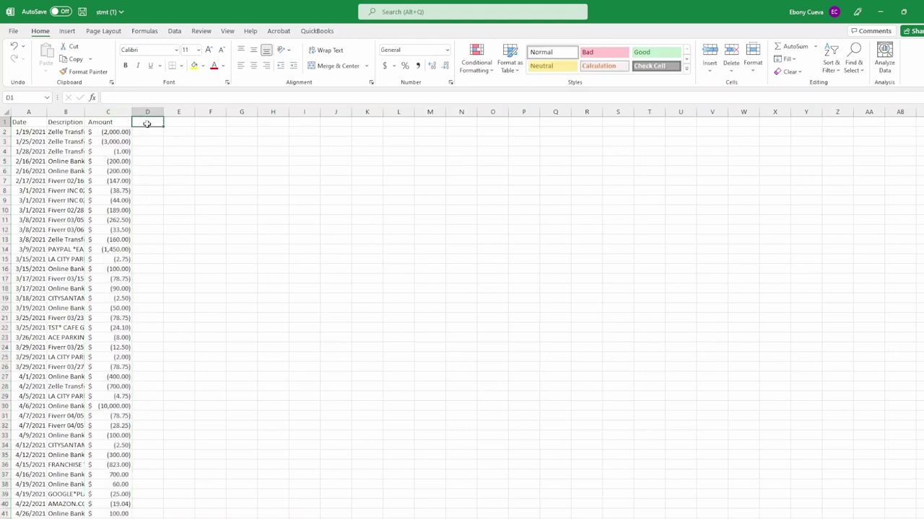
{"action": "type", "text": "Category"}
{"action": "key", "text": "Return"}
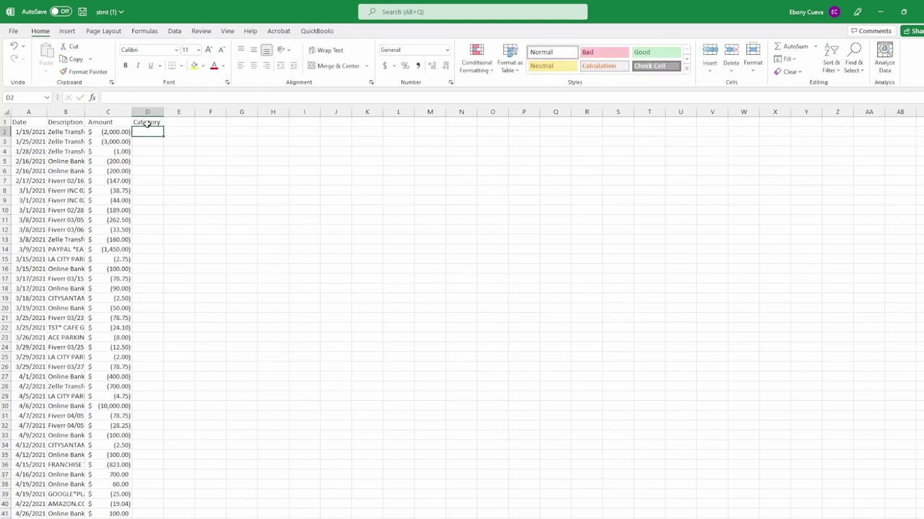
{"action": "left_click_drag", "start_coordinate": [85, 112], "coordinate": [112, 109]}
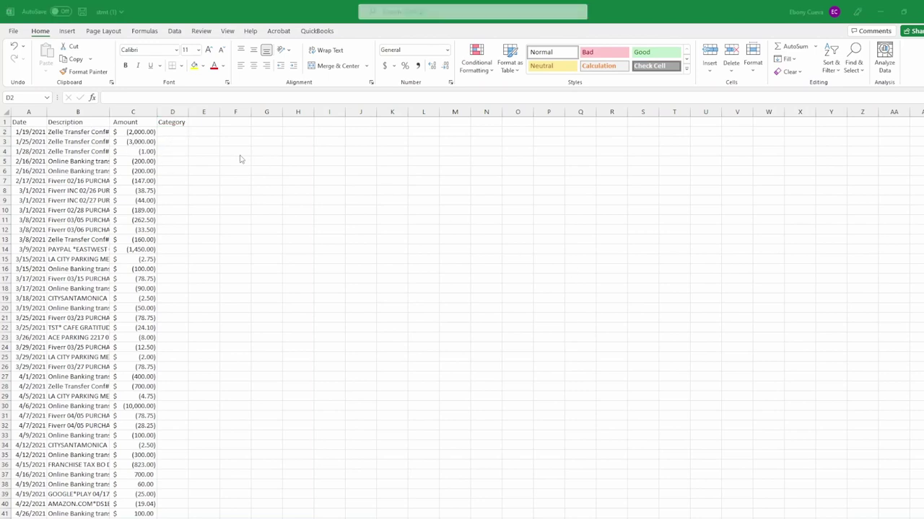
- After checking its payee, label the 1/19/2021 Zelle transfer in D2 as 'contractor'
{"action": "left_click_drag", "start_coordinate": [173, 132], "coordinate": [173, 249]}
{"action": "left_click", "coordinate": [88, 134]}
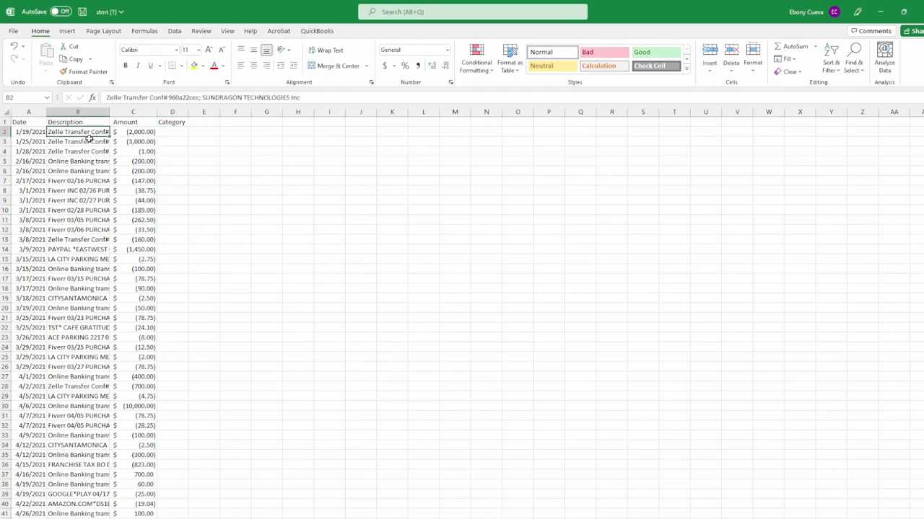
{"action": "left_click_drag", "start_coordinate": [203, 97], "coordinate": [301, 98]}
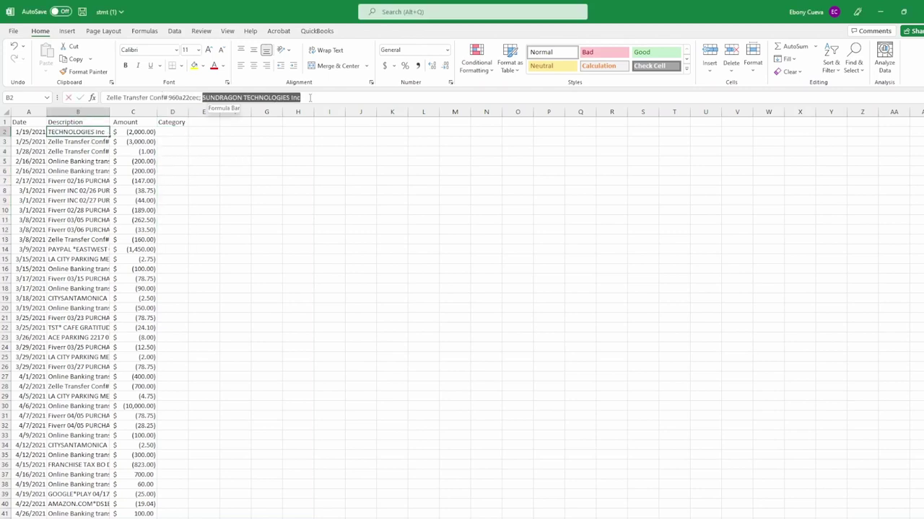
{"action": "left_click", "coordinate": [182, 132]}
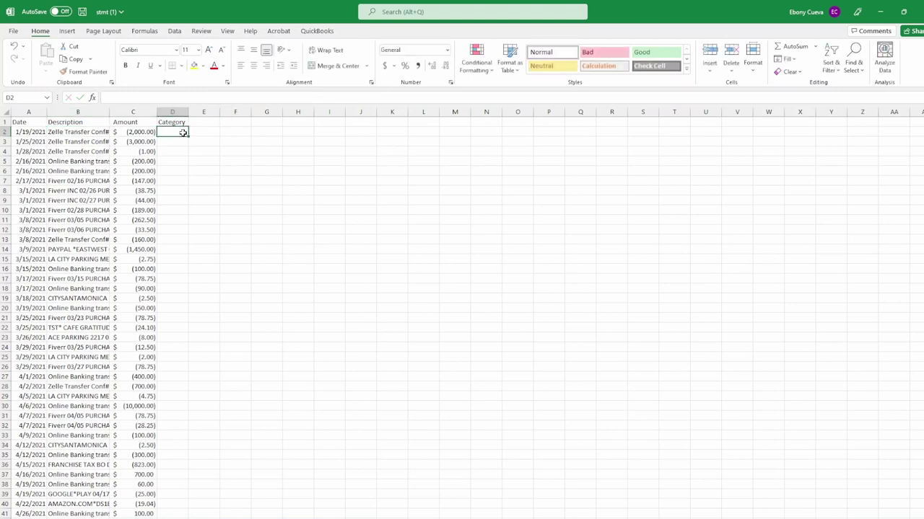
{"action": "type", "text": "contractor"}
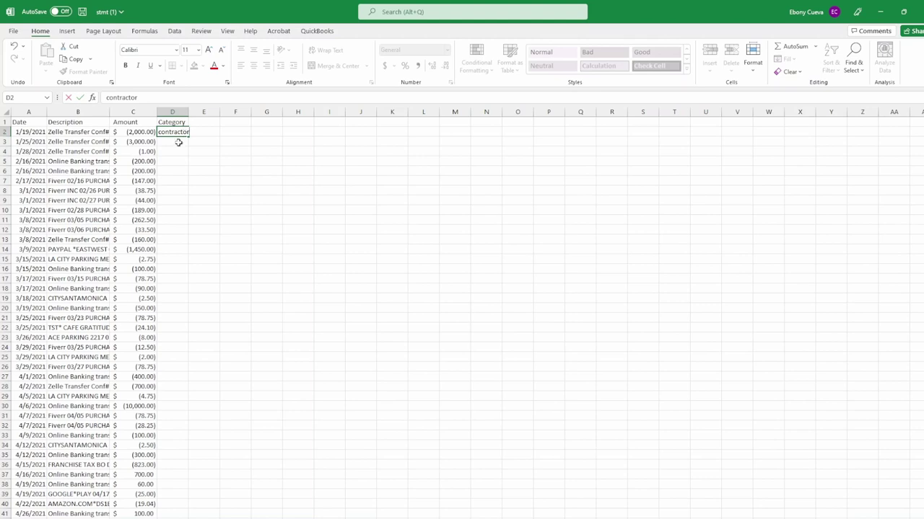
{"action": "left_click", "coordinate": [178, 142]}
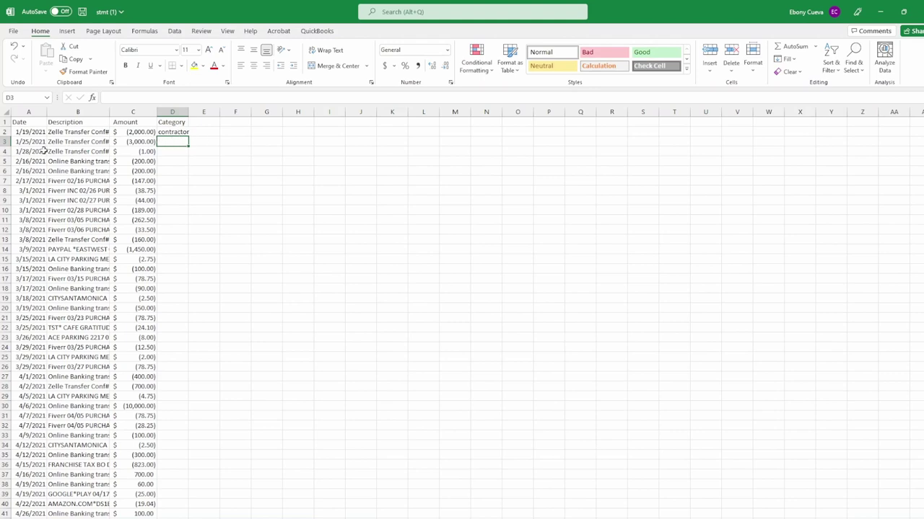
- Continue filling categories down column D, moving to rows 9 and 15
{"action": "left_click", "coordinate": [182, 200]}
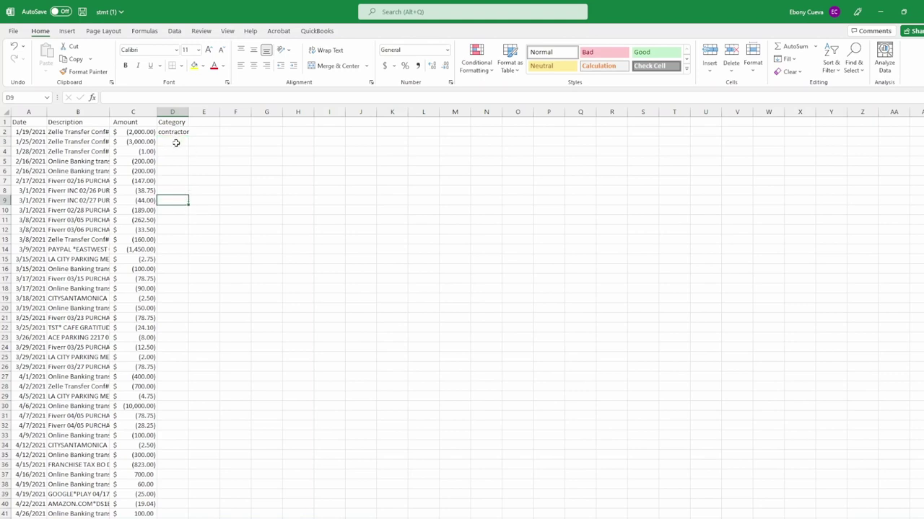
{"action": "left_click", "coordinate": [181, 260]}
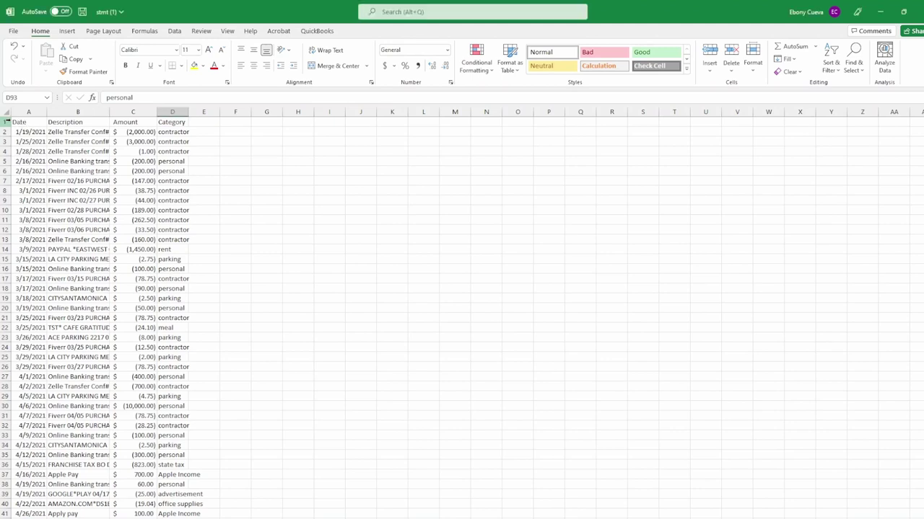
- Select the header row, then the Category heading cell D1
{"action": "left_click", "coordinate": [6, 122]}
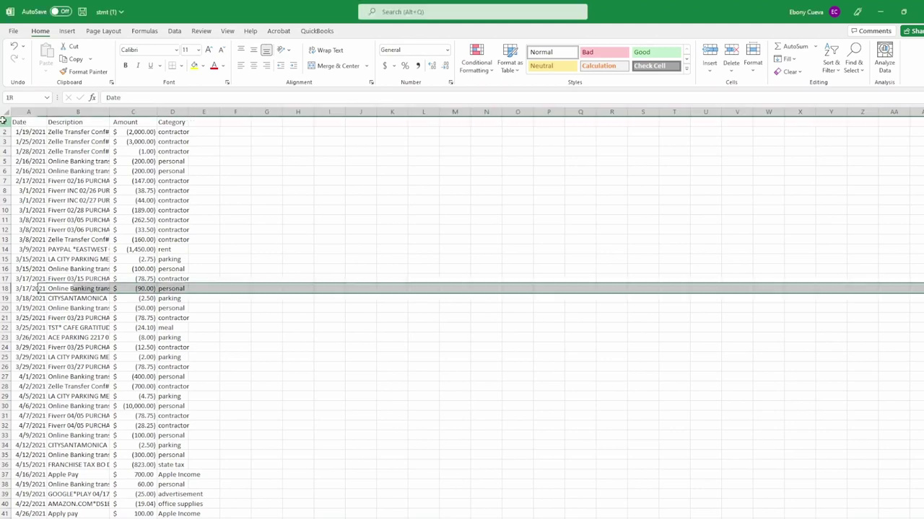
{"action": "left_click", "coordinate": [77, 122]}
{"action": "left_click", "coordinate": [130, 123]}
{"action": "left_click", "coordinate": [174, 122]}
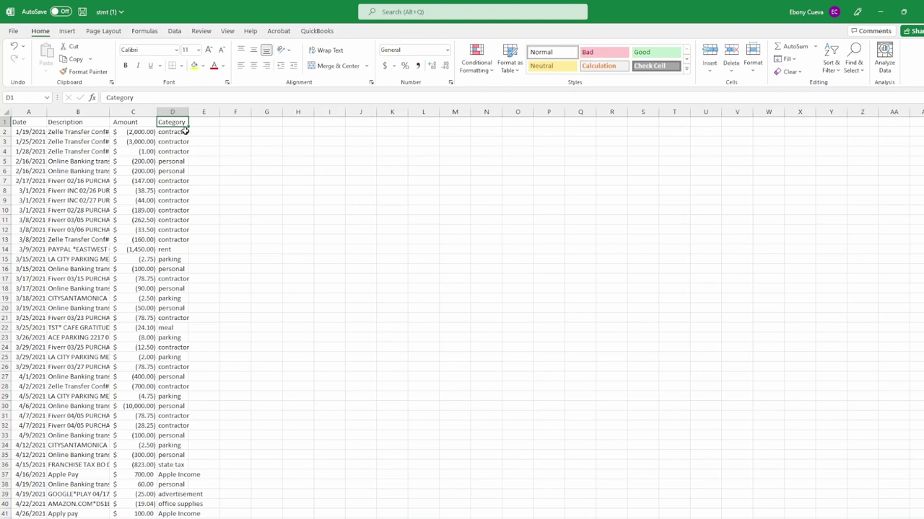
- Scroll down and keep the 10/18/2021 transfer's category as personal, cancelling an 'apple' edit
{"action": "scroll", "coordinate": [165, 202], "scroll_direction": "down", "scroll_amount": 4}
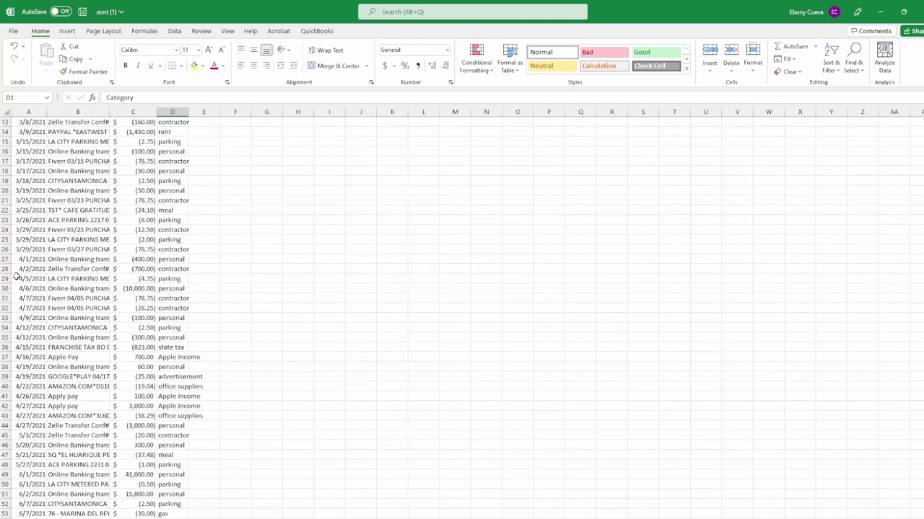
{"action": "scroll", "coordinate": [184, 321], "scroll_direction": "down", "scroll_amount": 9}
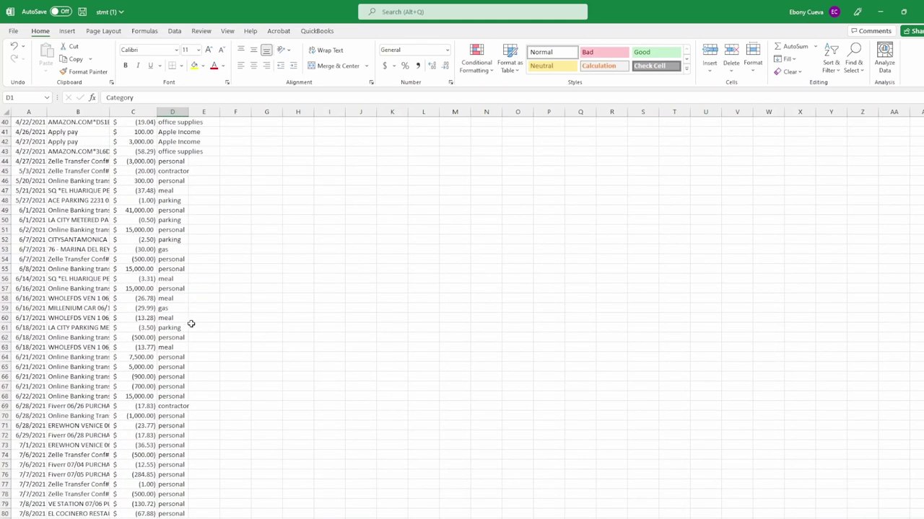
{"action": "scroll", "coordinate": [191, 324], "scroll_direction": "down", "scroll_amount": 13}
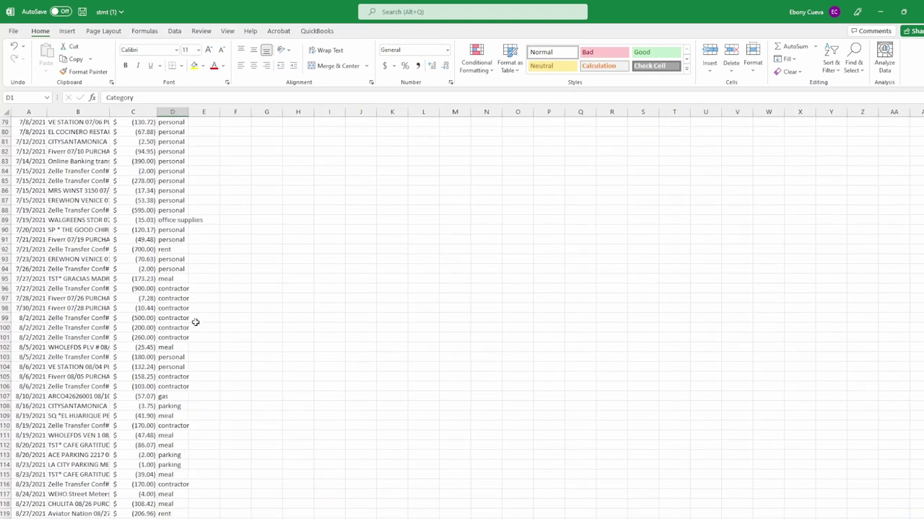
{"action": "scroll", "coordinate": [195, 322], "scroll_direction": "down", "scroll_amount": 15}
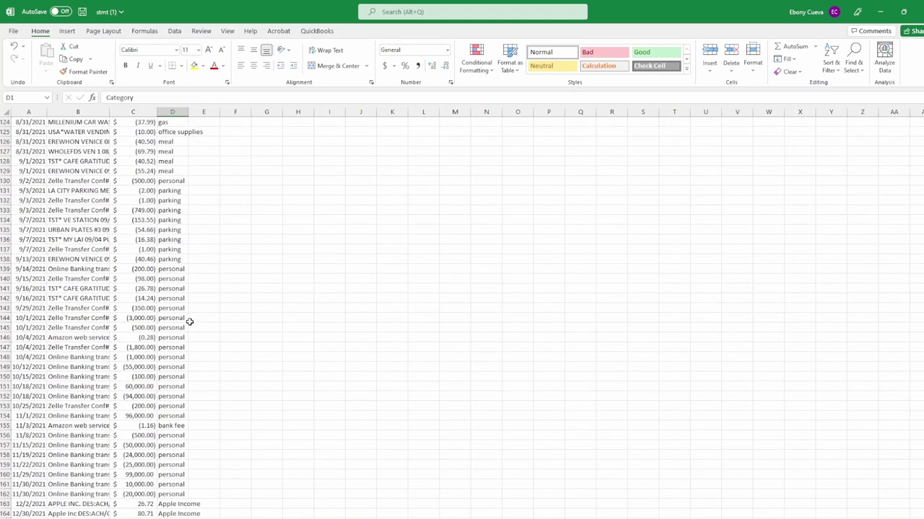
{"action": "left_click", "coordinate": [181, 397]}
{"action": "type", "text": "apple Income"}
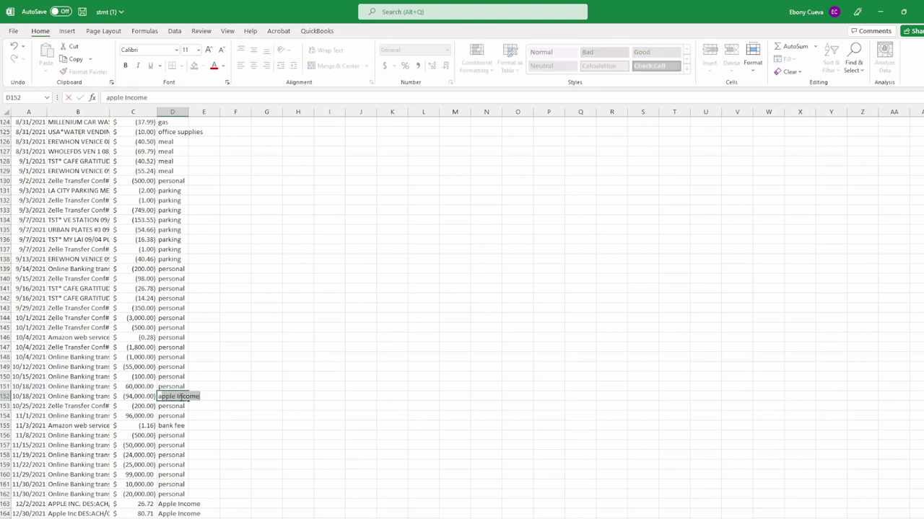
{"action": "key", "text": "Escape"}
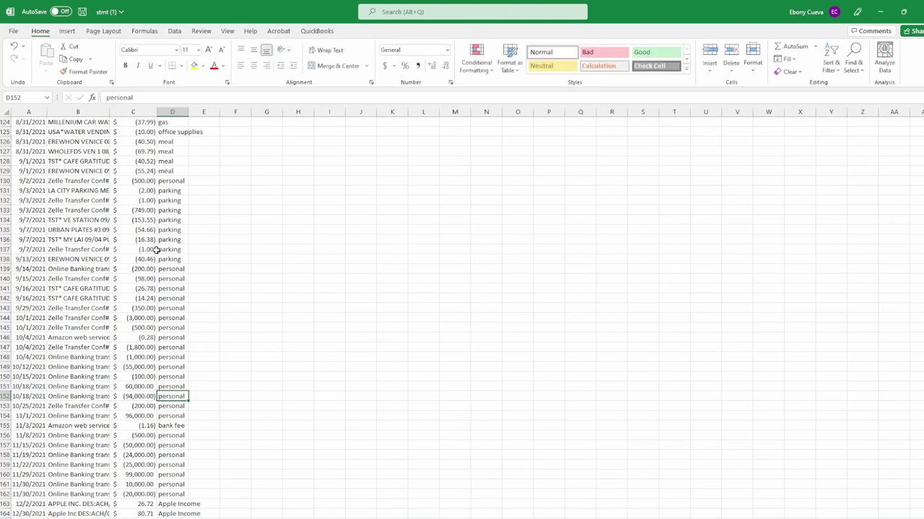
- Review the final categorized transaction near row 164
{"action": "scroll", "coordinate": [174, 251], "scroll_direction": "up", "scroll_amount": 20}
{"action": "scroll", "coordinate": [174, 251], "scroll_direction": "up", "scroll_amount": 6}
{"action": "scroll", "coordinate": [174, 251], "scroll_direction": "down", "scroll_amount": 20}
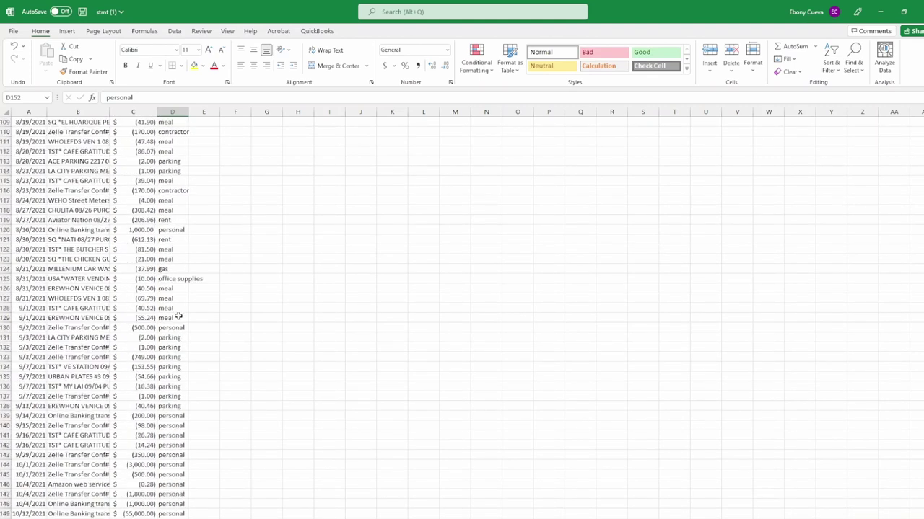
{"action": "scroll", "coordinate": [177, 318], "scroll_direction": "down", "scroll_amount": 3}
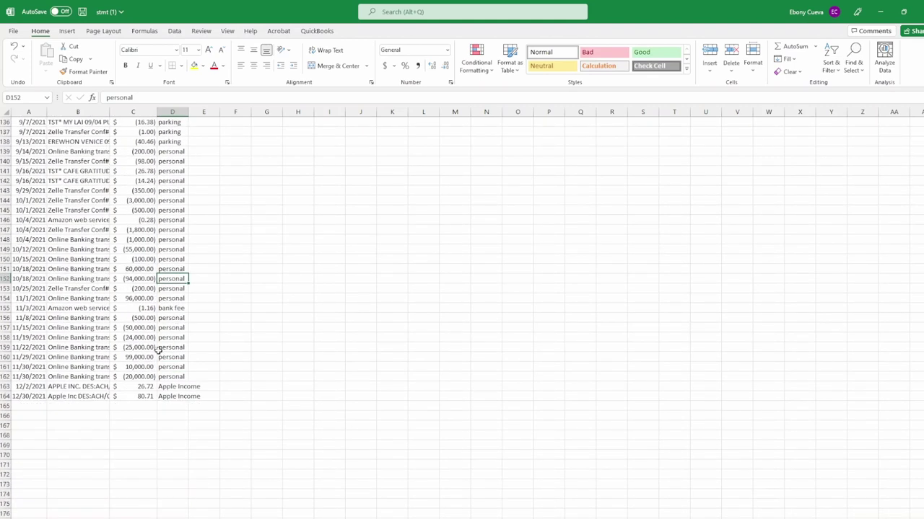
{"action": "left_click", "coordinate": [184, 397]}
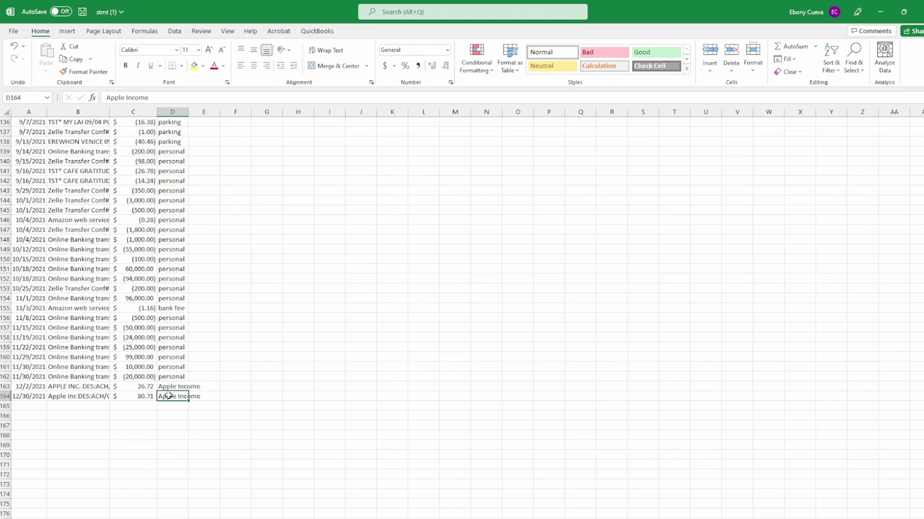
- Insert an empty PivotTable from the A1:D164 transactions at cell G4 on this sheet
{"action": "left_click_drag", "start_coordinate": [164, 397], "coordinate": [11, 118]}
{"action": "left_click", "coordinate": [68, 31]}
{"action": "left_click", "coordinate": [21, 66]}
{"action": "left_click", "coordinate": [45, 86]}
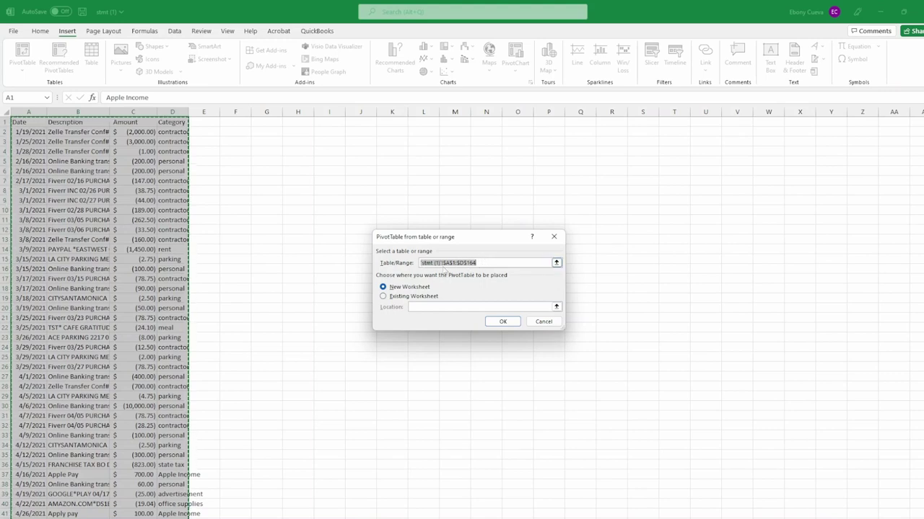
{"action": "left_click", "coordinate": [383, 297]}
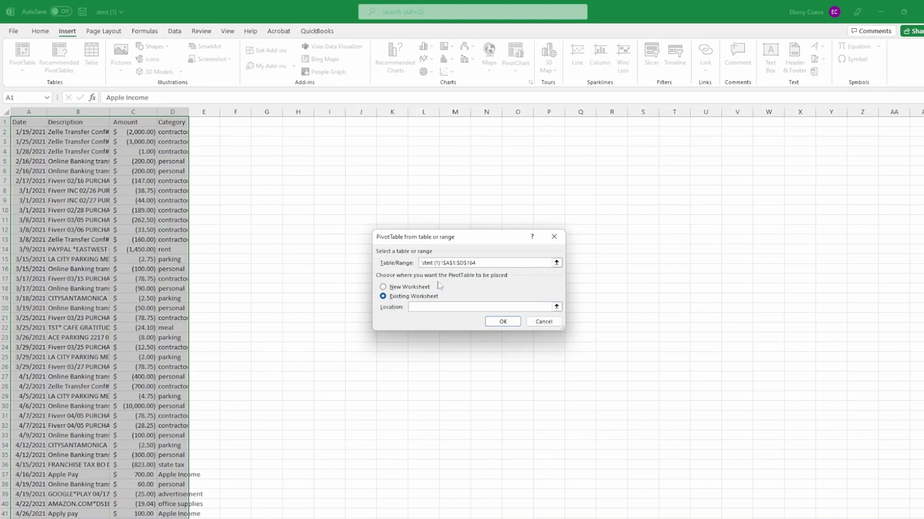
{"action": "left_click", "coordinate": [298, 153]}
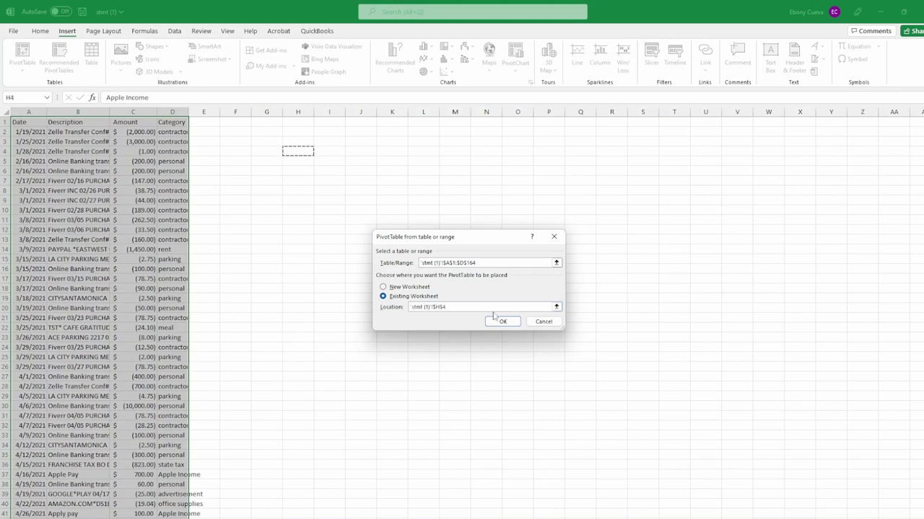
{"action": "left_click", "coordinate": [262, 153]}
{"action": "left_click", "coordinate": [491, 323]}
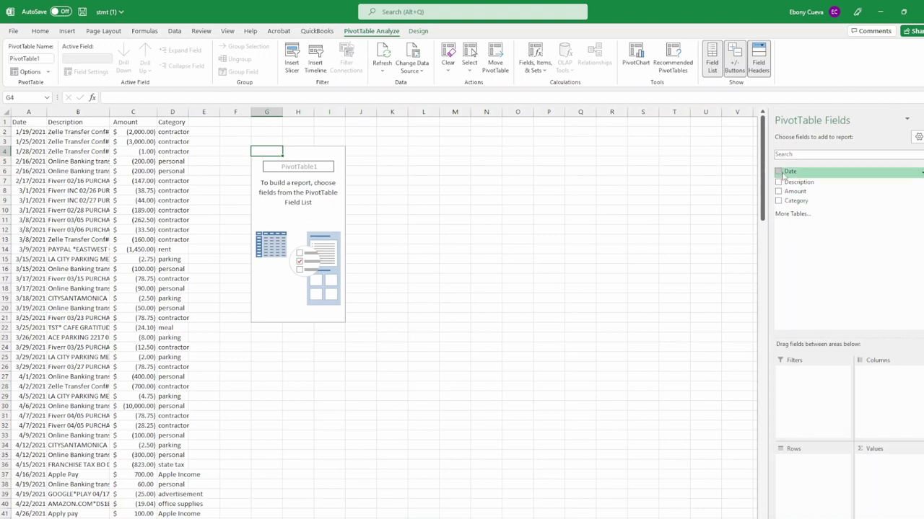
- Add Category to the pivot rows and Sum of Amount to values, totalling 70123.69
{"action": "left_click", "coordinate": [779, 200]}
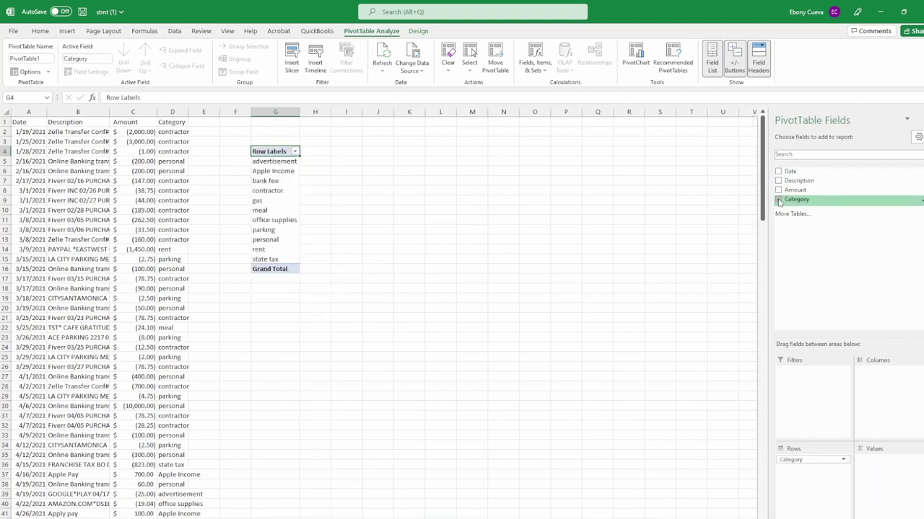
{"action": "left_click", "coordinate": [778, 191]}
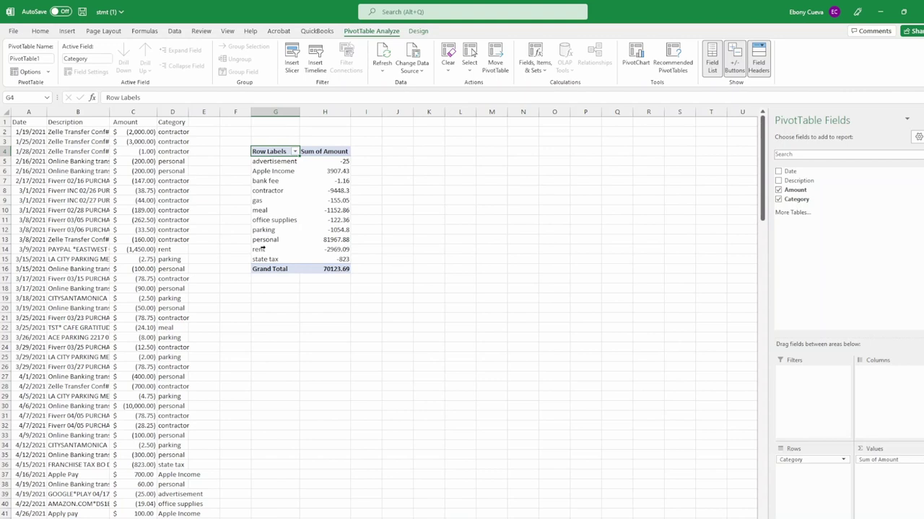
{"action": "left_click", "coordinate": [289, 171]}
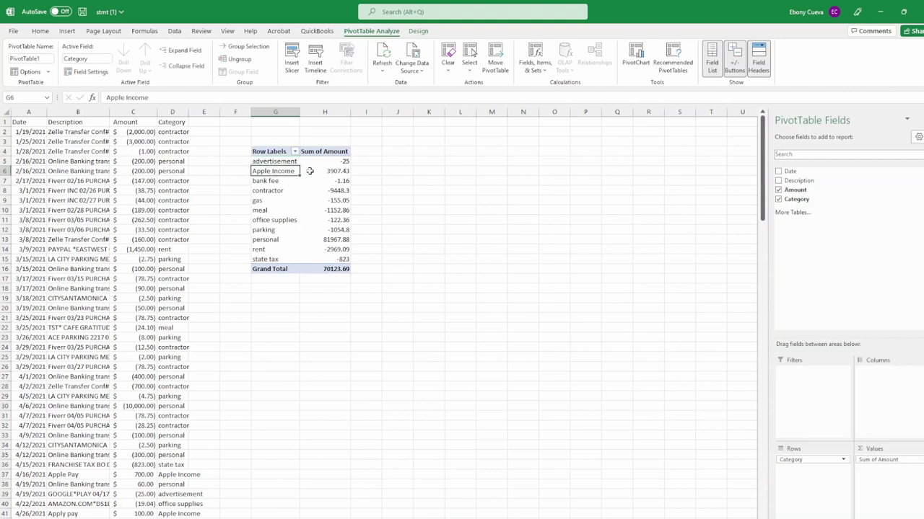
- Apply accounting number format to the pivot's Sum of Amount column
{"action": "left_click", "coordinate": [332, 114]}
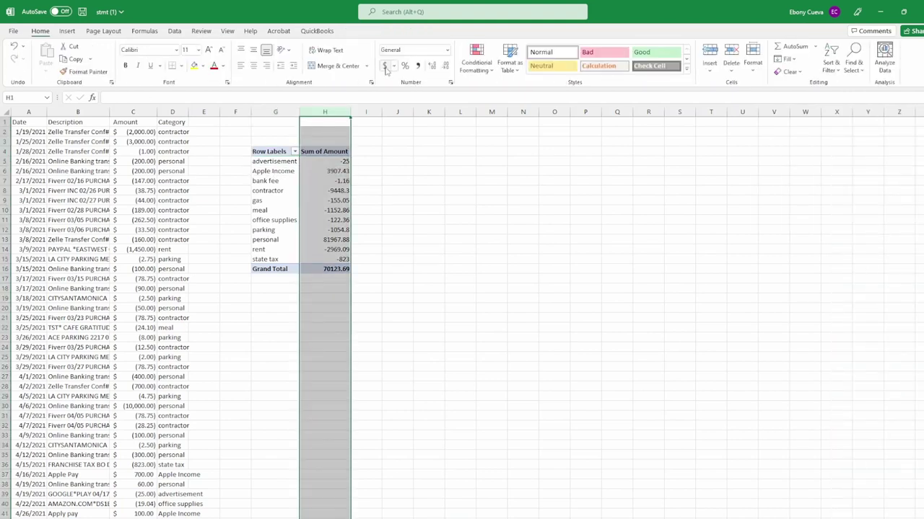
{"action": "left_click", "coordinate": [386, 66]}
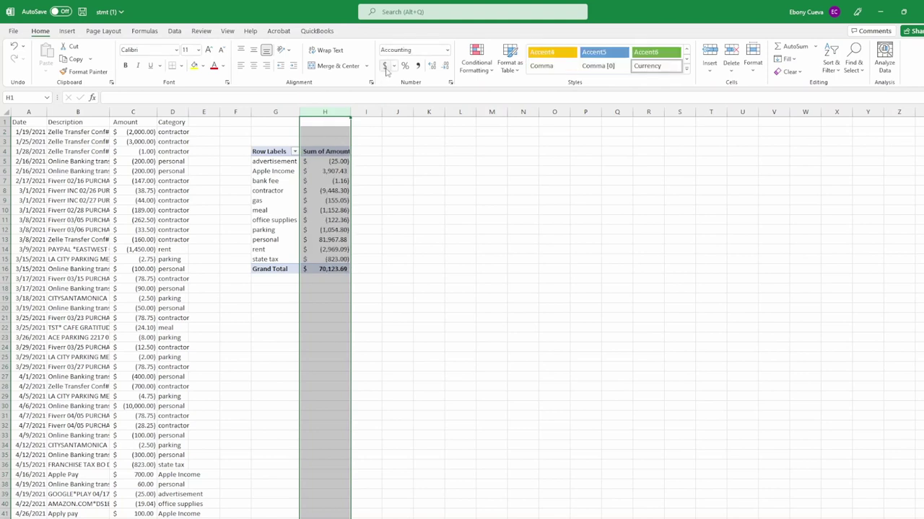
{"action": "left_click", "coordinate": [366, 240]}
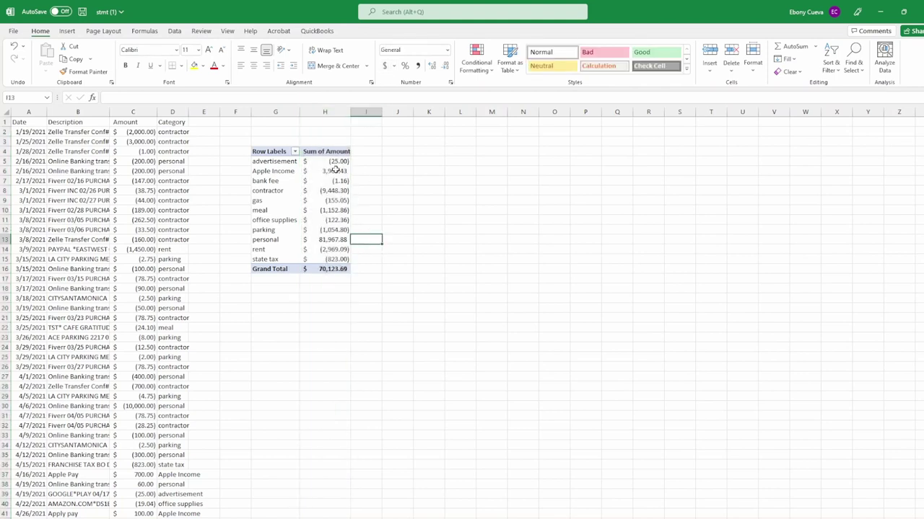
- Review the formatted Grand Total and the personal category total of 81,967.88
{"action": "left_click", "coordinate": [331, 269]}
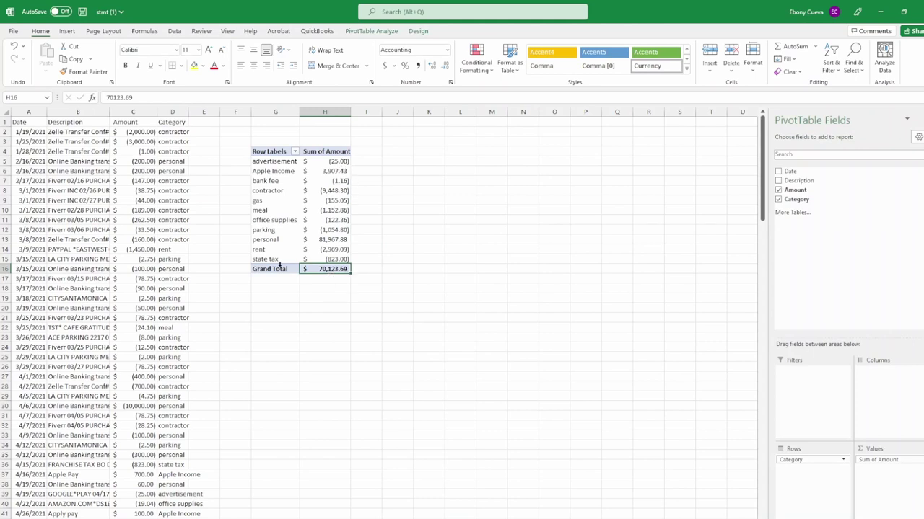
{"action": "left_click", "coordinate": [267, 241]}
{"action": "left_click", "coordinate": [342, 244]}
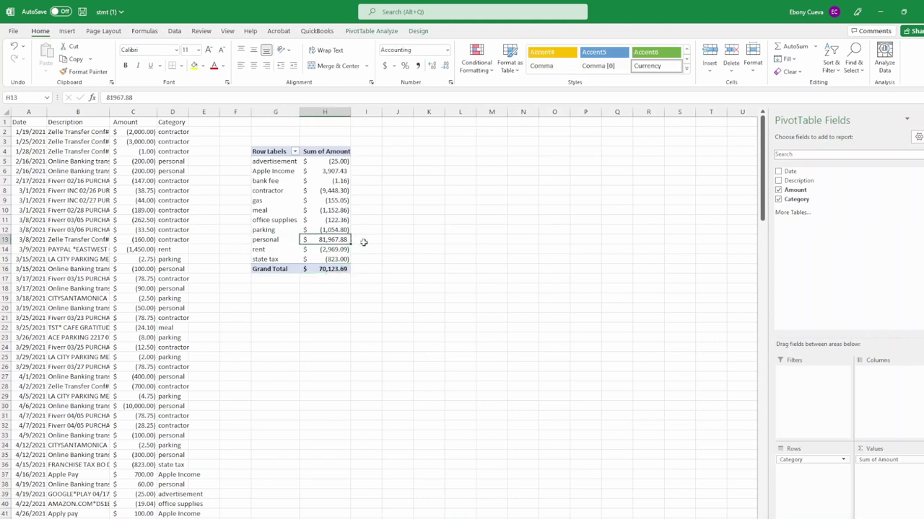
{"action": "left_click", "coordinate": [364, 240]}
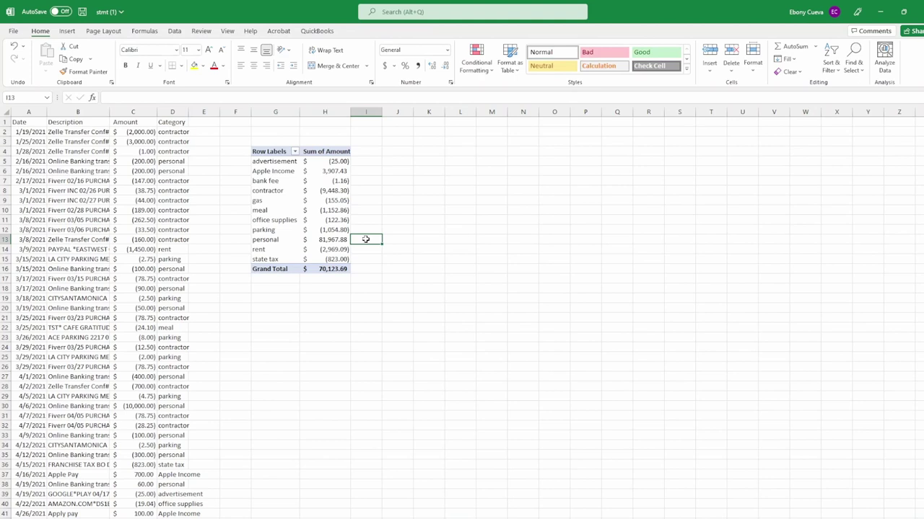
{"action": "type", "text": "d"}
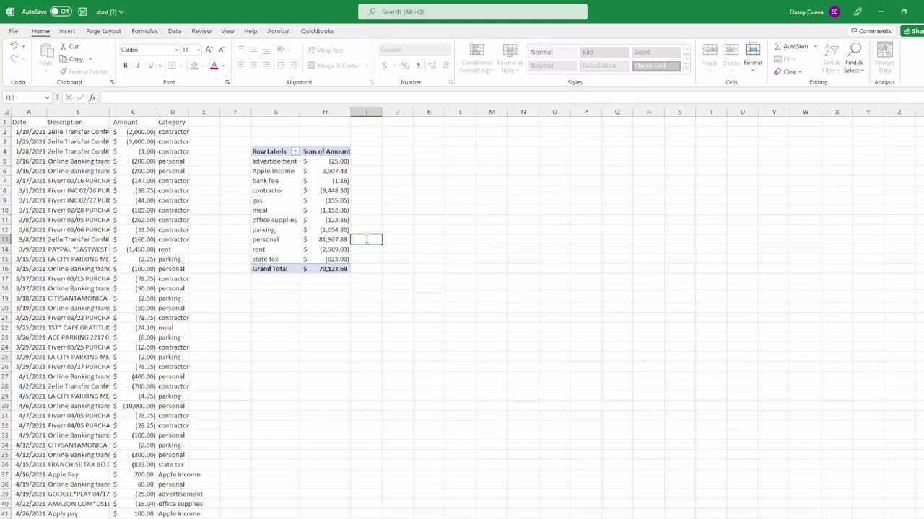
{"action": "left_click", "coordinate": [422, 297]}
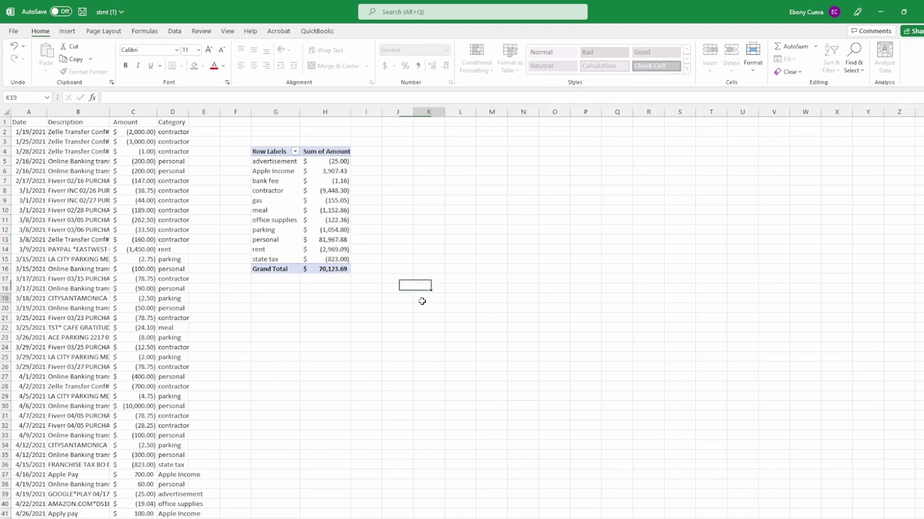
{"action": "left_click", "coordinate": [331, 240]}
{"action": "left_click", "coordinate": [365, 240]}
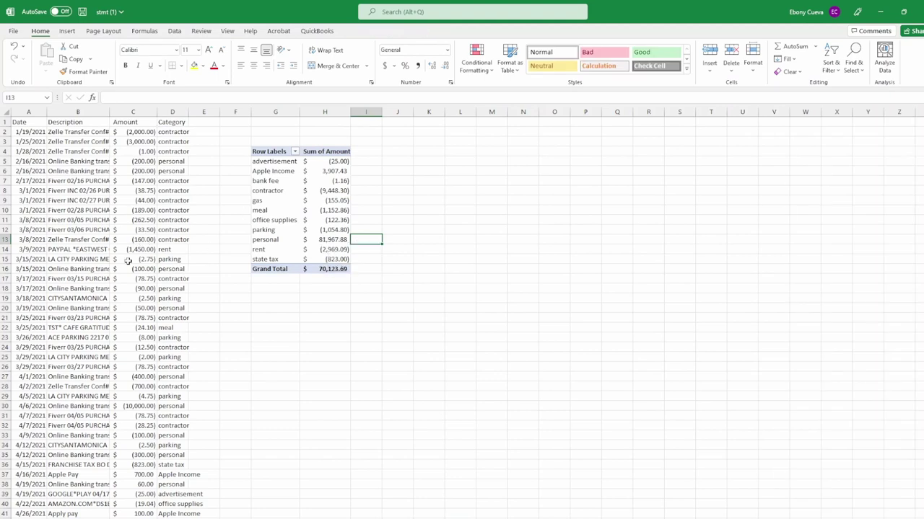
{"action": "left_click", "coordinate": [318, 240]}
{"action": "left_click_drag", "start_coordinate": [274, 240], "coordinate": [314, 240]}
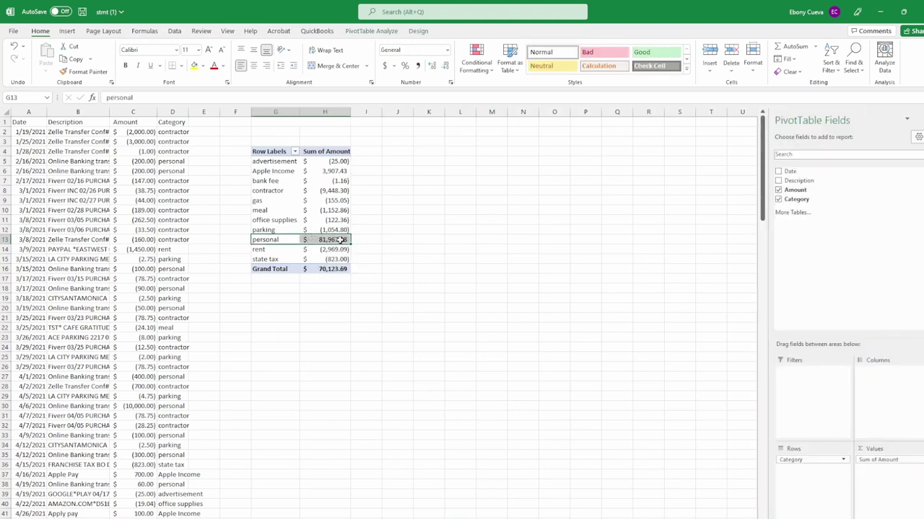
{"action": "left_click_drag", "start_coordinate": [274, 240], "coordinate": [332, 240]}
{"action": "left_click_drag", "start_coordinate": [331, 240], "coordinate": [331, 239]}
{"action": "mouse_move", "coordinate": [323, 244]}
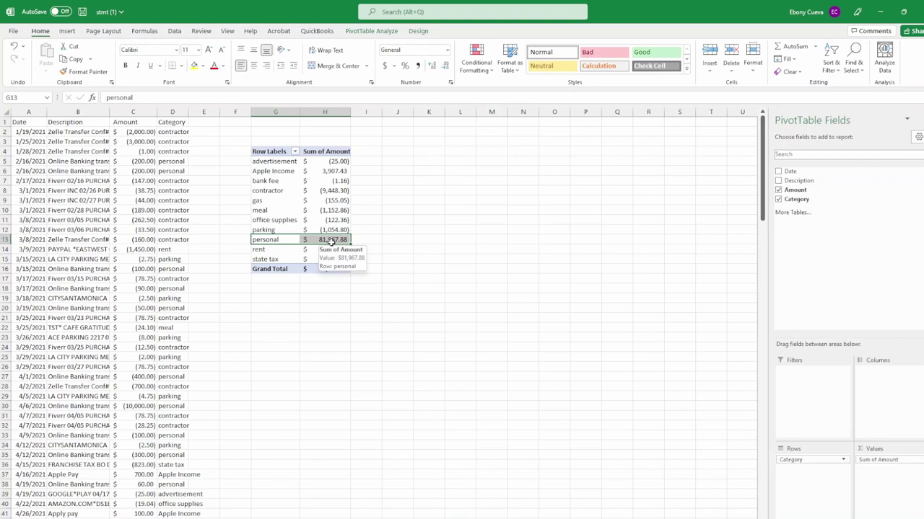
{"action": "left_click", "coordinate": [361, 240]}
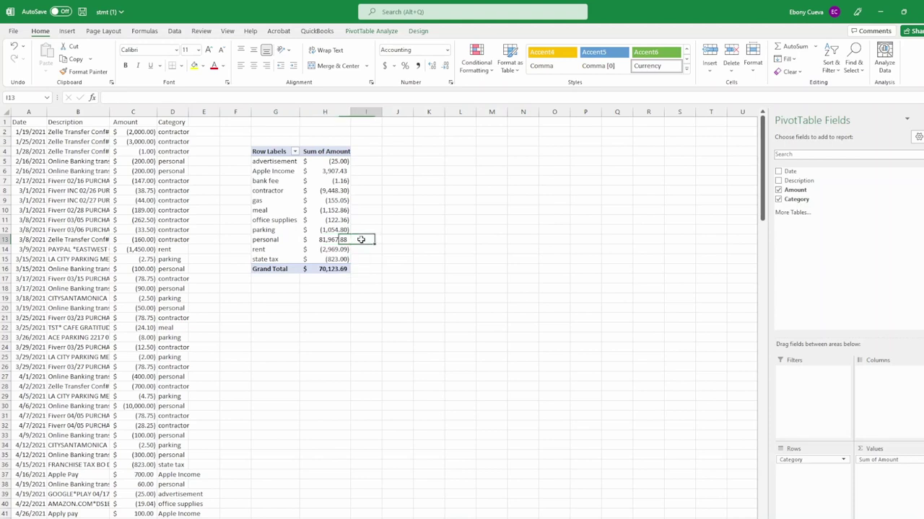
{"action": "left_click", "coordinate": [214, 136]}
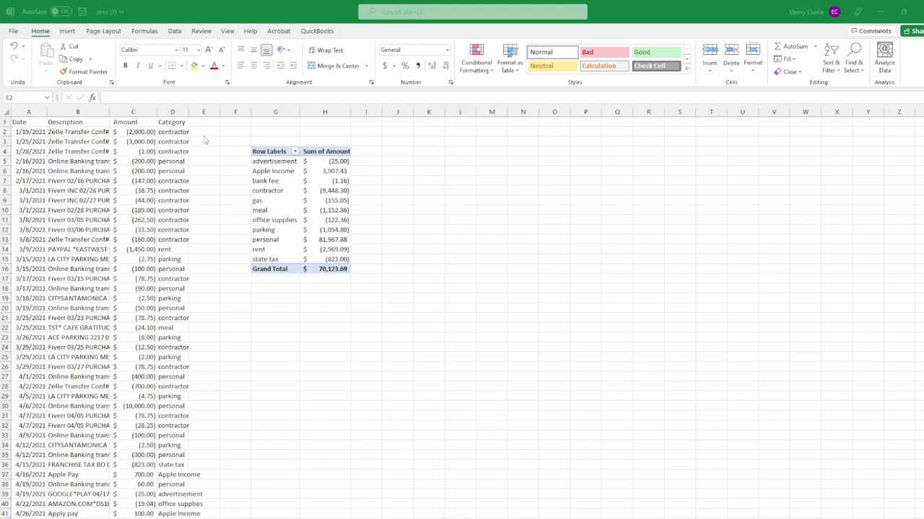
- Enter the label 'Beg' in cell E1, then bring up the browser's bank statements
{"action": "left_click", "coordinate": [213, 132]}
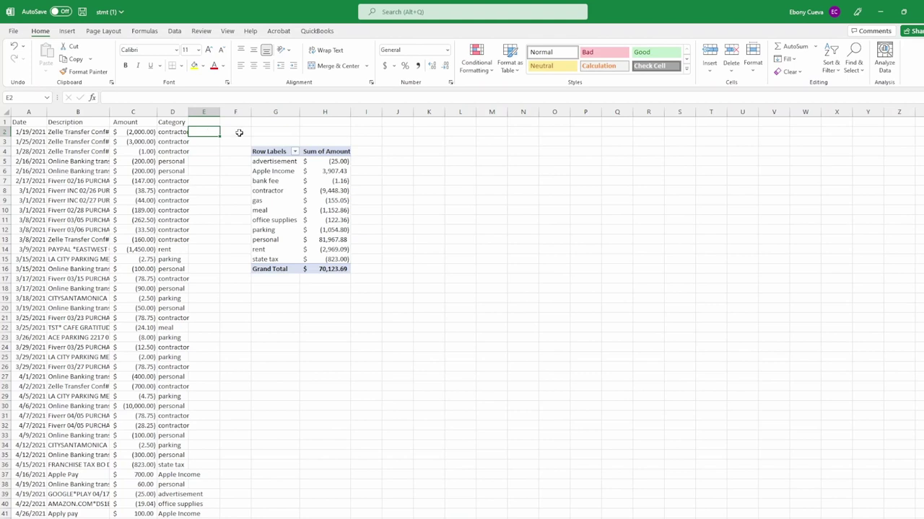
{"action": "left_click", "coordinate": [209, 122]}
{"action": "type", "text": "Bed"}
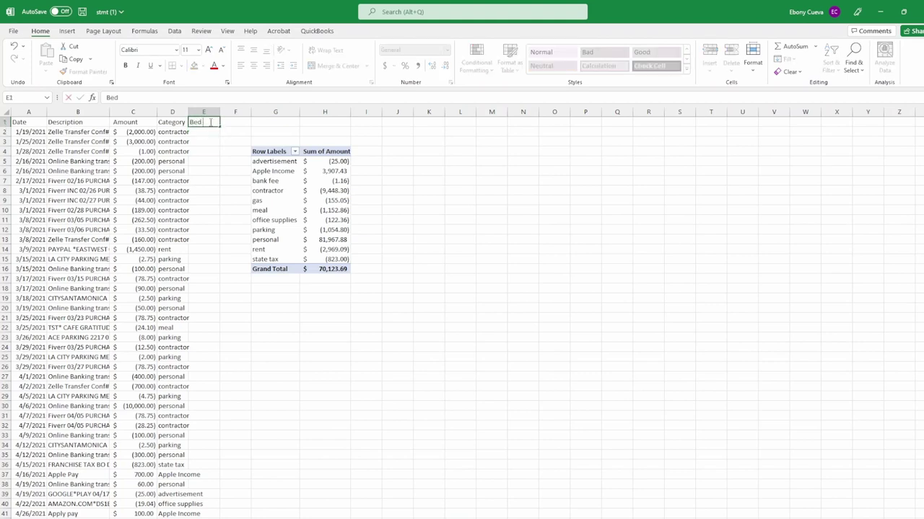
{"action": "key", "text": "BackSpace"}
{"action": "type", "text": "g"}
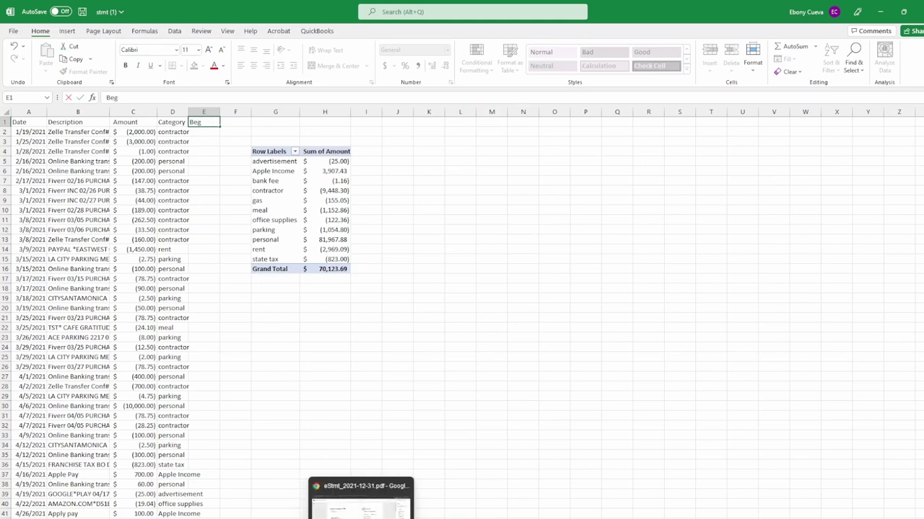
{"action": "left_click", "coordinate": [360, 501]}
- Open the January 2021 statement PDF from the Bank of America statements page
{"action": "left_click", "coordinate": [81, 11]}
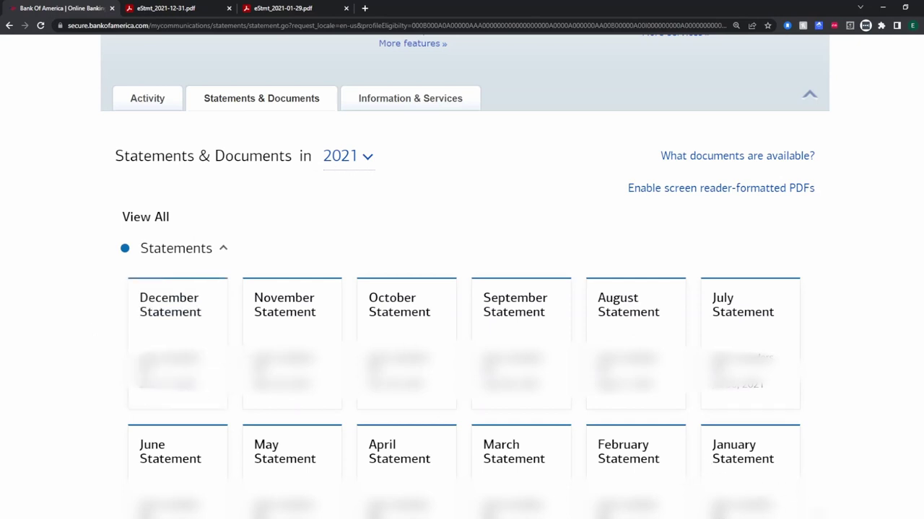
{"action": "left_click", "coordinate": [296, 7]}
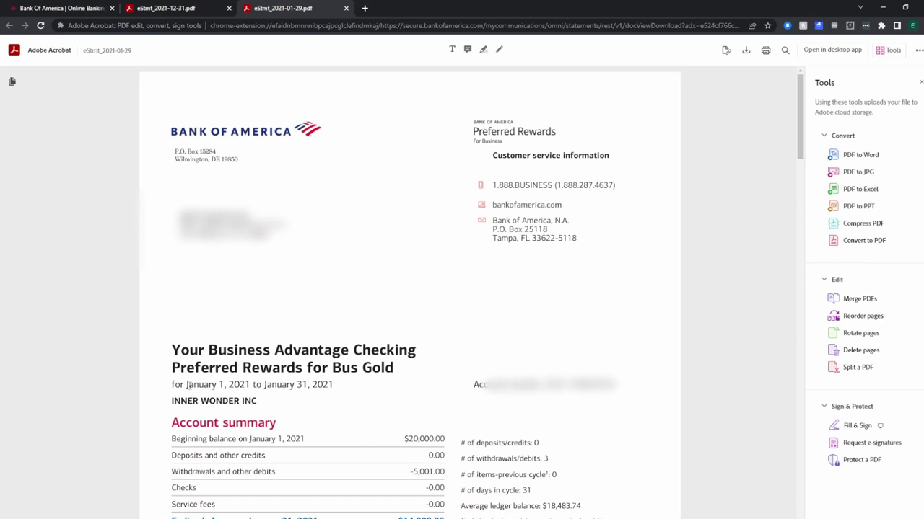
- Verify the January 1–31, 2021 statement's $20,000.00 beginning balance
{"action": "left_click_drag", "start_coordinate": [214, 387], "coordinate": [343, 386]}
{"action": "left_click", "coordinate": [397, 416]}
{"action": "left_click", "coordinate": [76, 8]}
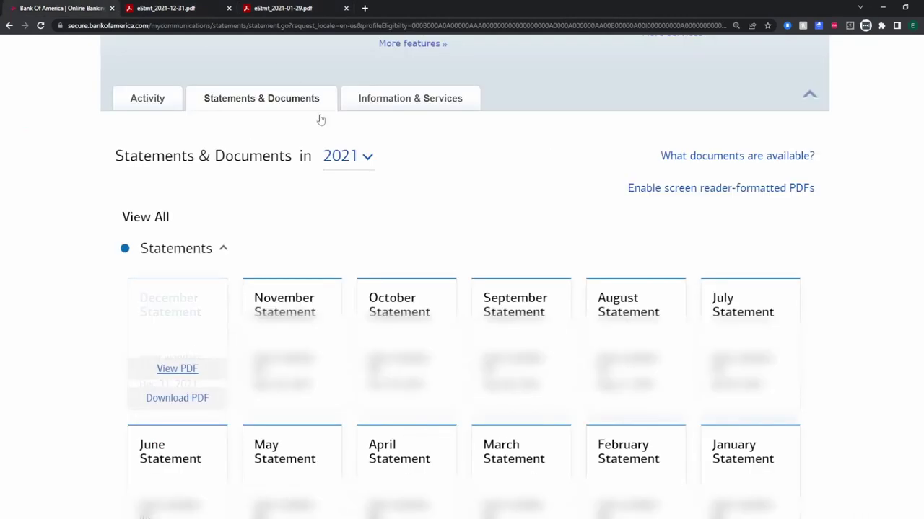
{"action": "left_click", "coordinate": [191, 8]}
{"action": "left_click", "coordinate": [269, 8]}
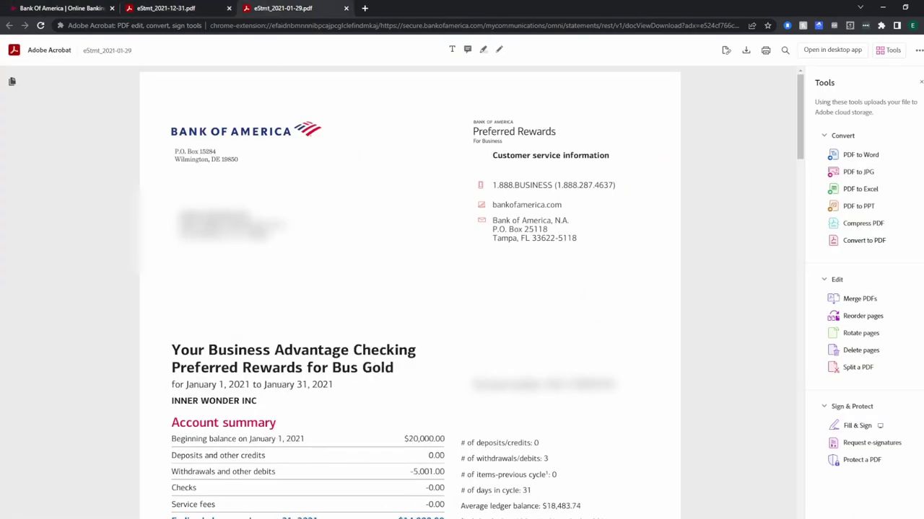
- Enter the 20000 beginning balance in F1 and format column F as accounting currency
{"action": "key", "text": "alt+Tab"}
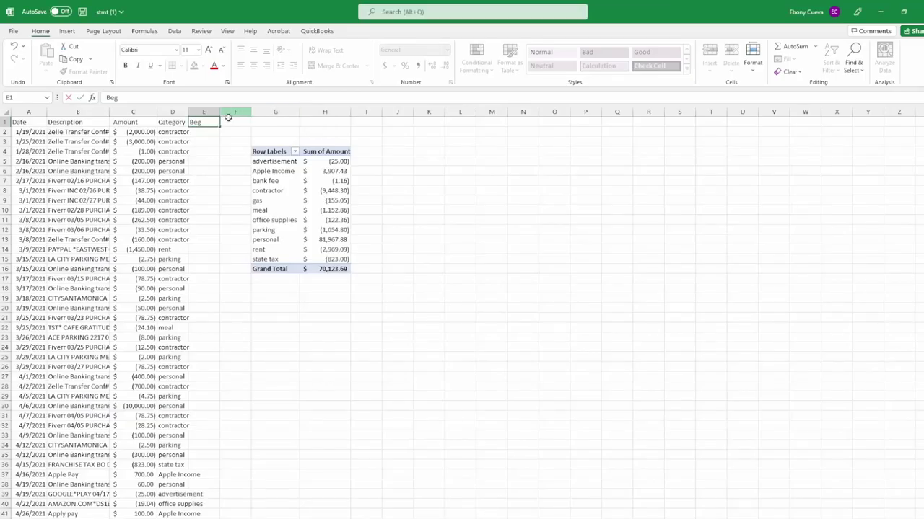
{"action": "left_click", "coordinate": [230, 121]}
{"action": "type", "text": "20000"}
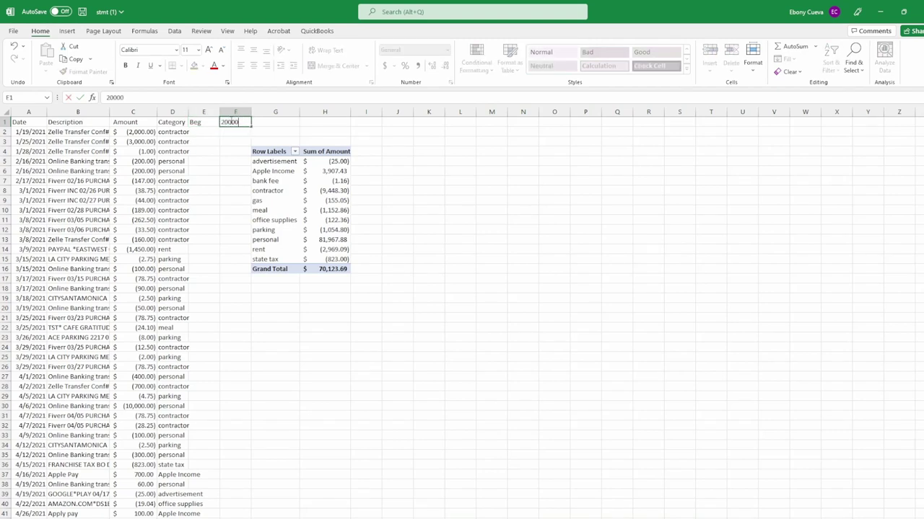
{"action": "key", "text": "Return"}
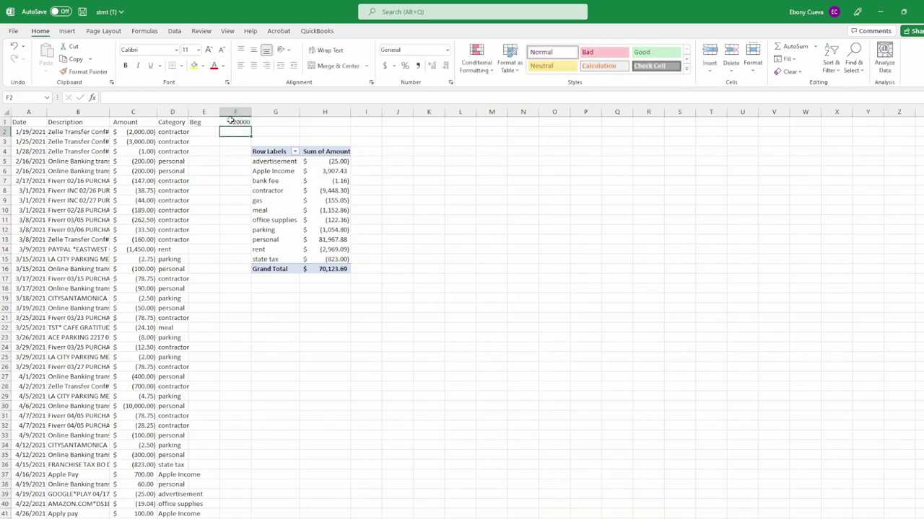
{"action": "left_click", "coordinate": [235, 111]}
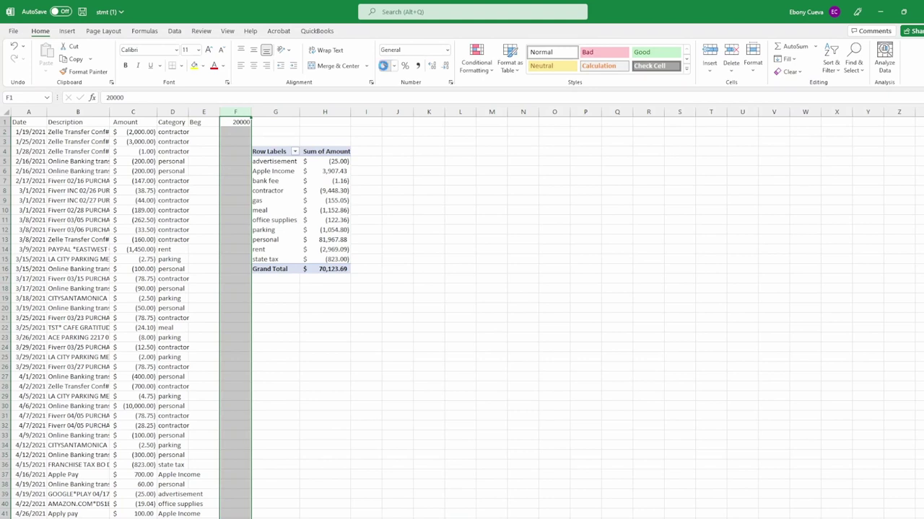
{"action": "left_click", "coordinate": [384, 65]}
{"action": "left_click", "coordinate": [436, 258]}
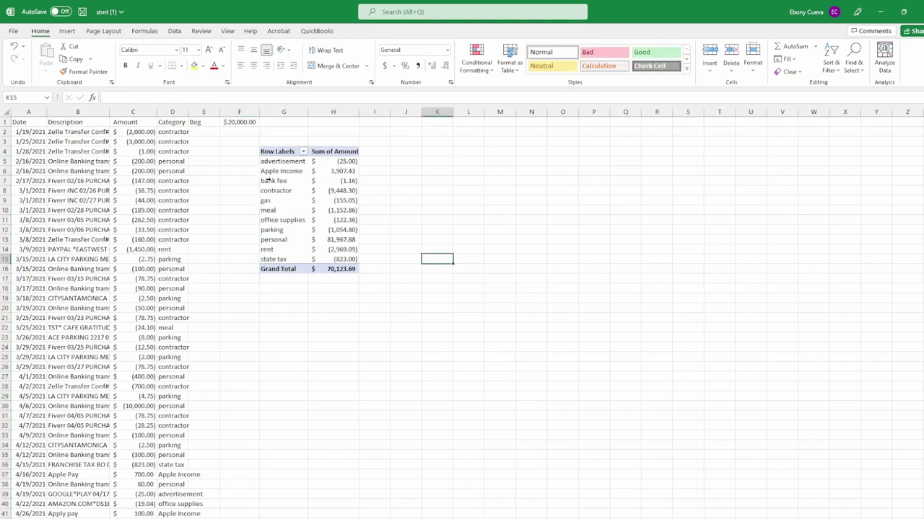
{"action": "left_click", "coordinate": [235, 123]}
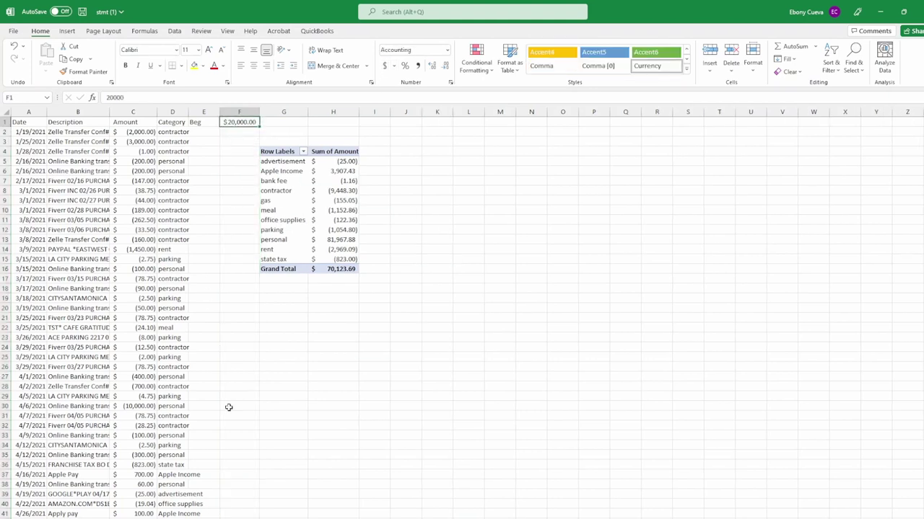
{"action": "scroll", "coordinate": [228, 412], "scroll_direction": "down", "scroll_amount": 16}
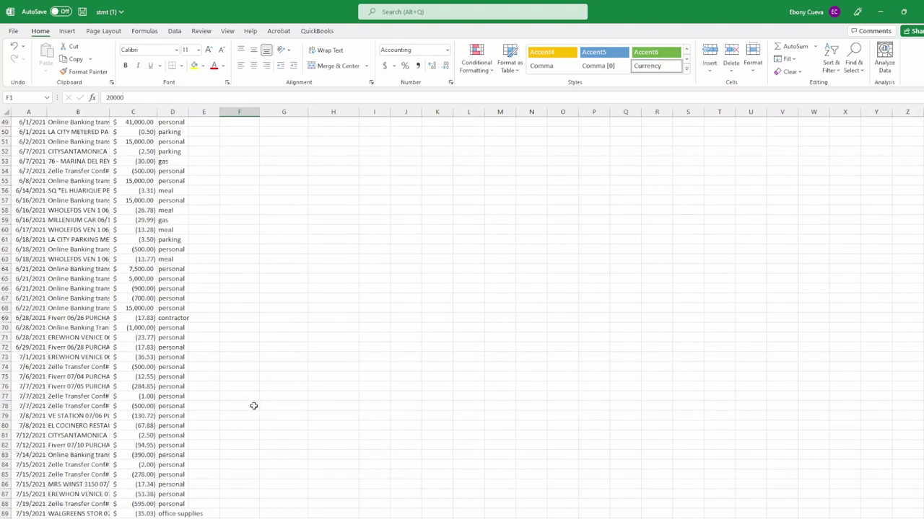
{"action": "scroll", "coordinate": [257, 406], "scroll_direction": "up", "scroll_amount": 16}
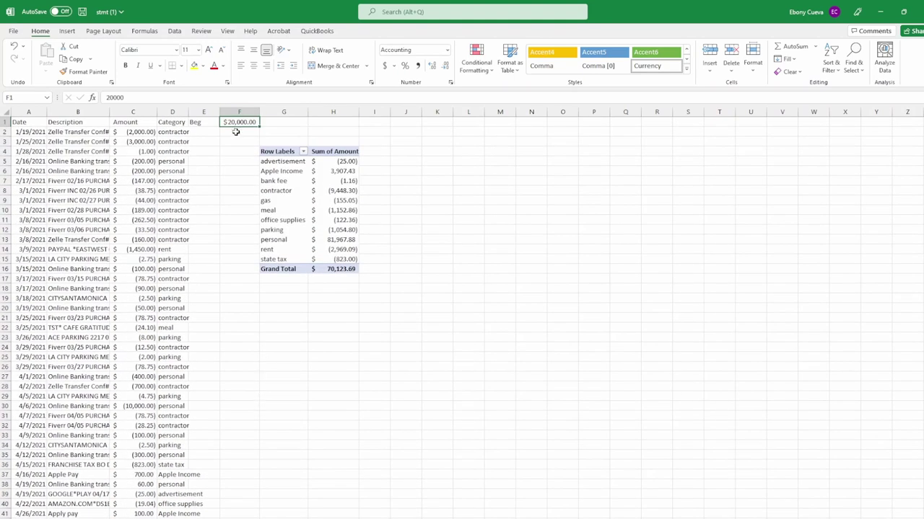
- Add an 'End' label in E2 with =F1+SUM(C2:C164) in F2
{"action": "left_click", "coordinate": [214, 132]}
{"action": "type", "text": "End"}
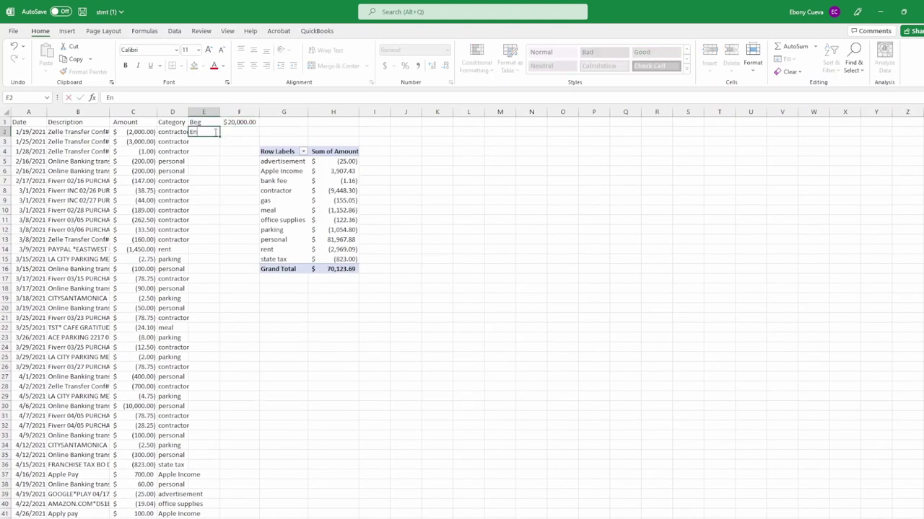
{"action": "left_click", "coordinate": [241, 132]}
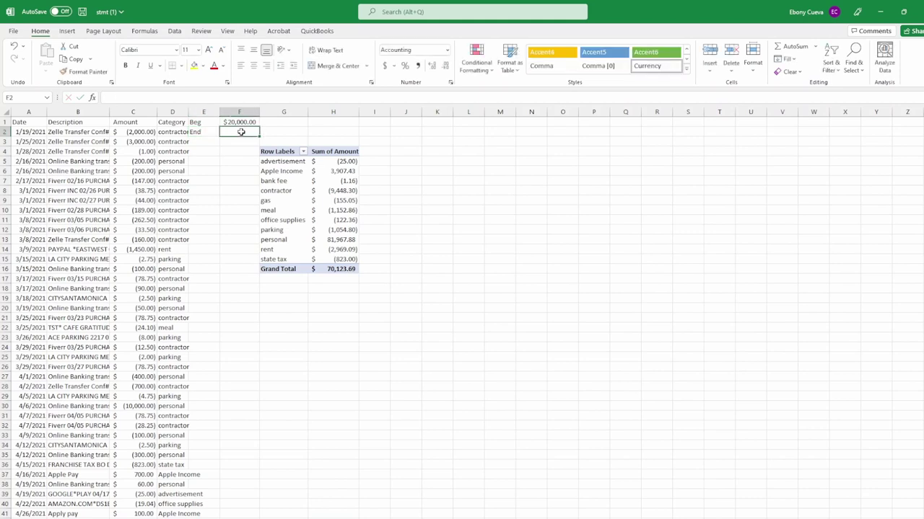
{"action": "type", "text": "="}
{"action": "left_click", "coordinate": [229, 123]}
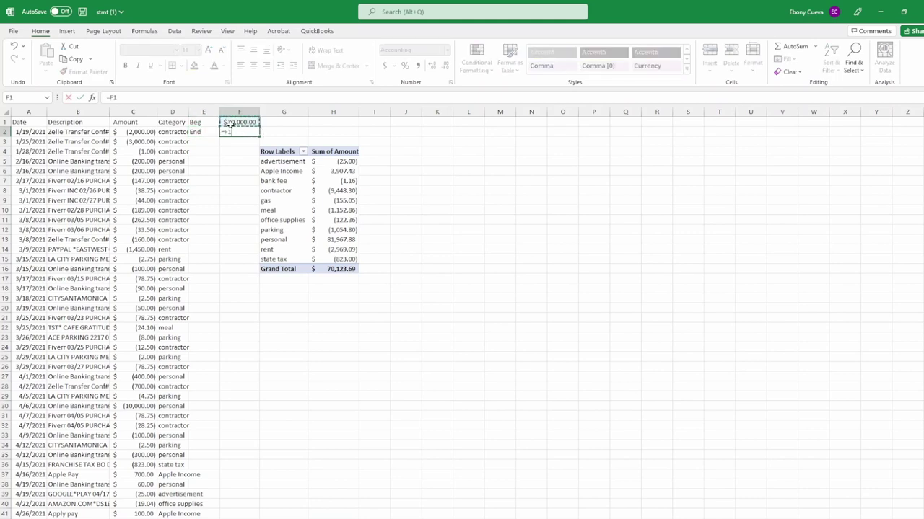
{"action": "type", "text": "+sum("}
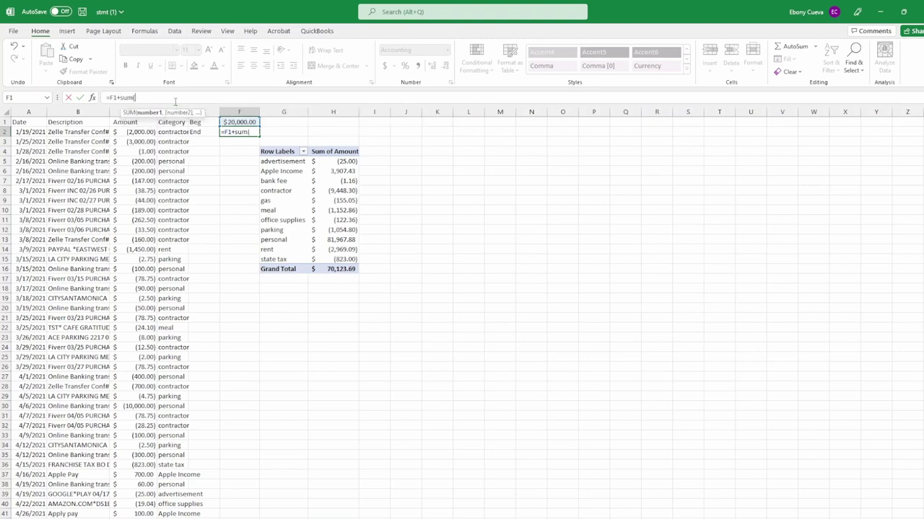
{"action": "left_click_drag", "start_coordinate": [141, 132], "coordinate": [137, 506]}
{"action": "type", "text": ")"}
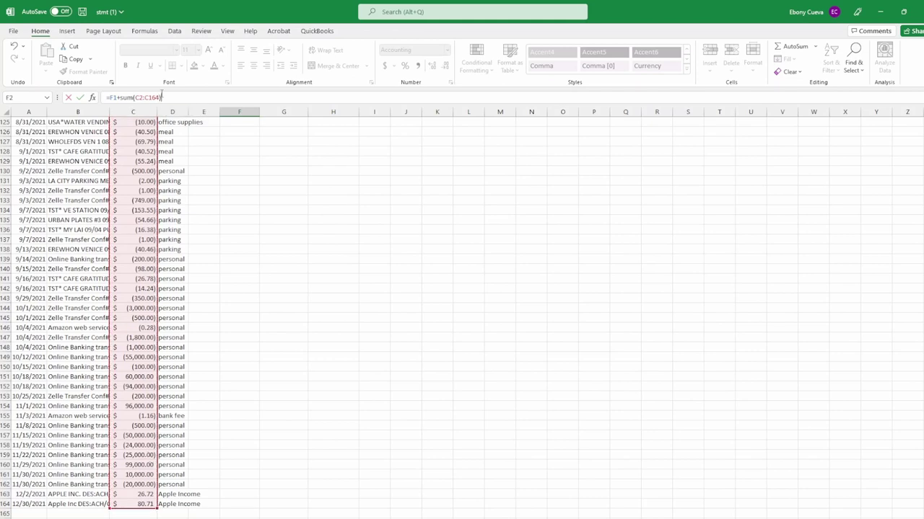
{"action": "key", "text": "Return"}
- Check F2's $90,123.69 ending balance, then return to the statement PDFs
{"action": "scroll", "coordinate": [249, 181], "scroll_direction": "up", "scroll_amount": 1}
{"action": "left_click", "coordinate": [241, 132]}
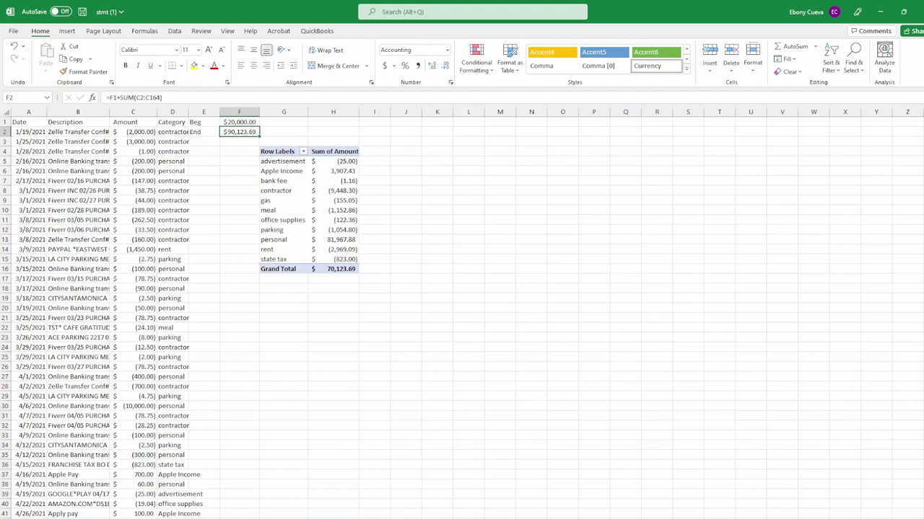
{"action": "key", "text": "alt+Tab"}
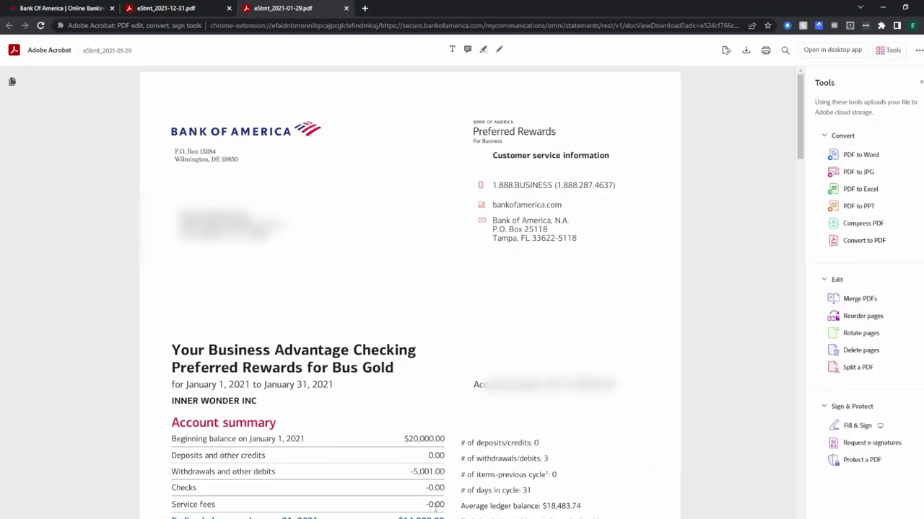
- Open the December 2021 statement and highlight its December 31 ending balance line
{"action": "left_click", "coordinate": [175, 9]}
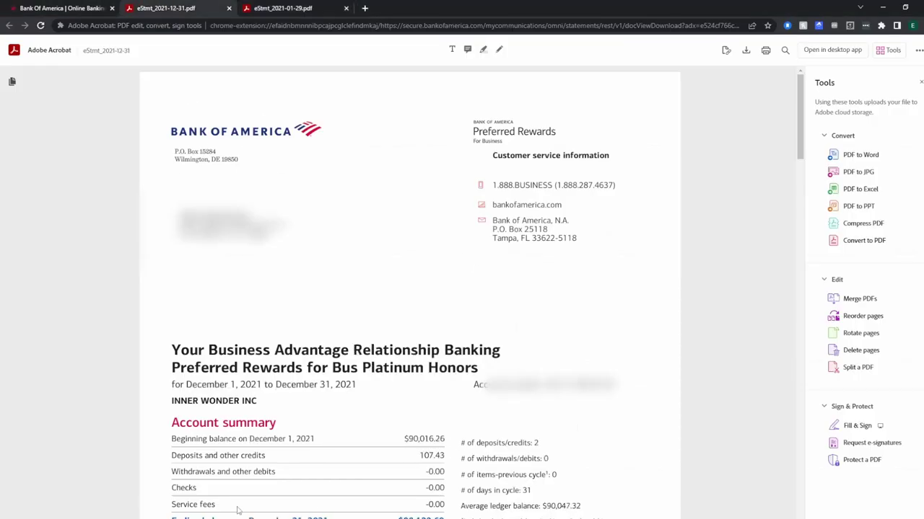
{"action": "left_click_drag", "start_coordinate": [249, 517], "coordinate": [328, 518]}
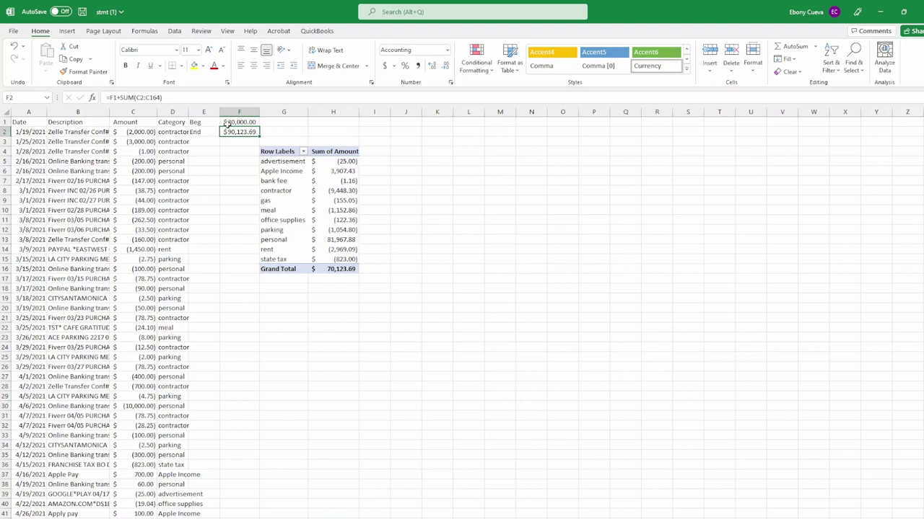
{"action": "left_click", "coordinate": [230, 122]}
{"action": "left_click", "coordinate": [233, 132]}
{"action": "left_click", "coordinate": [669, 407]}
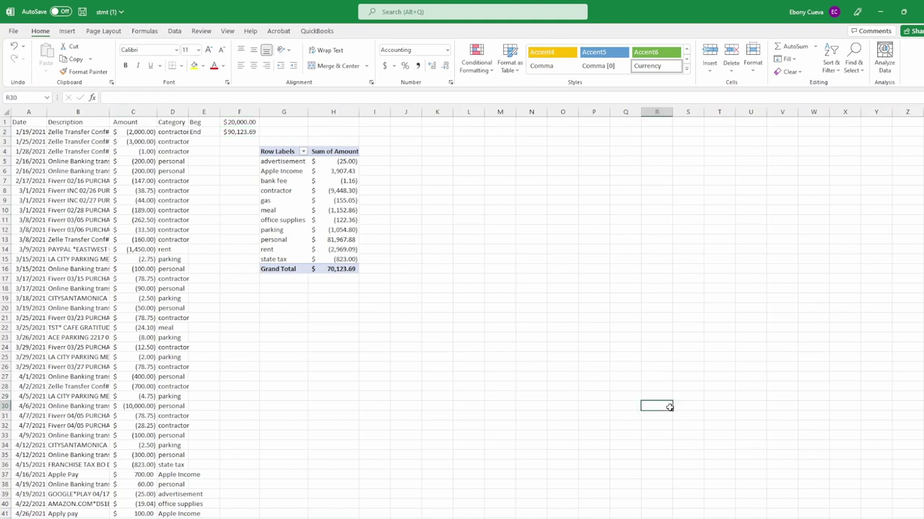
{"action": "left_click", "coordinate": [326, 335]}
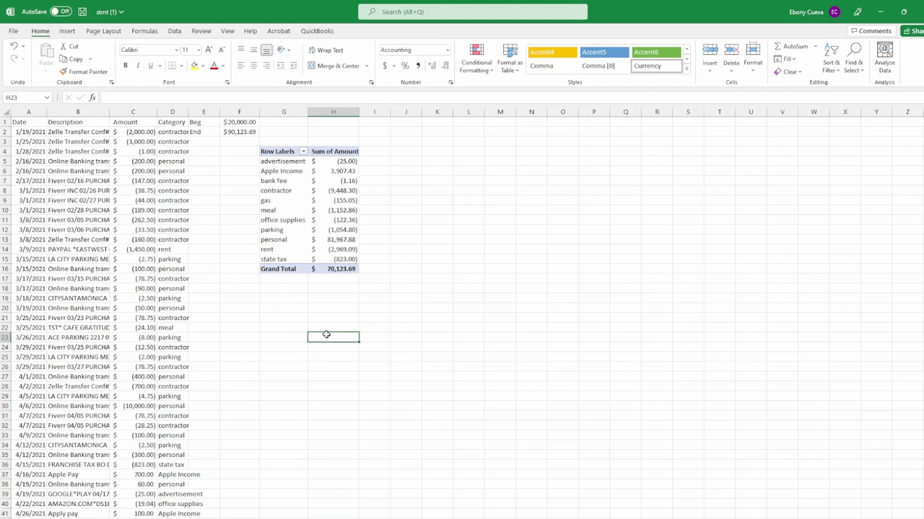